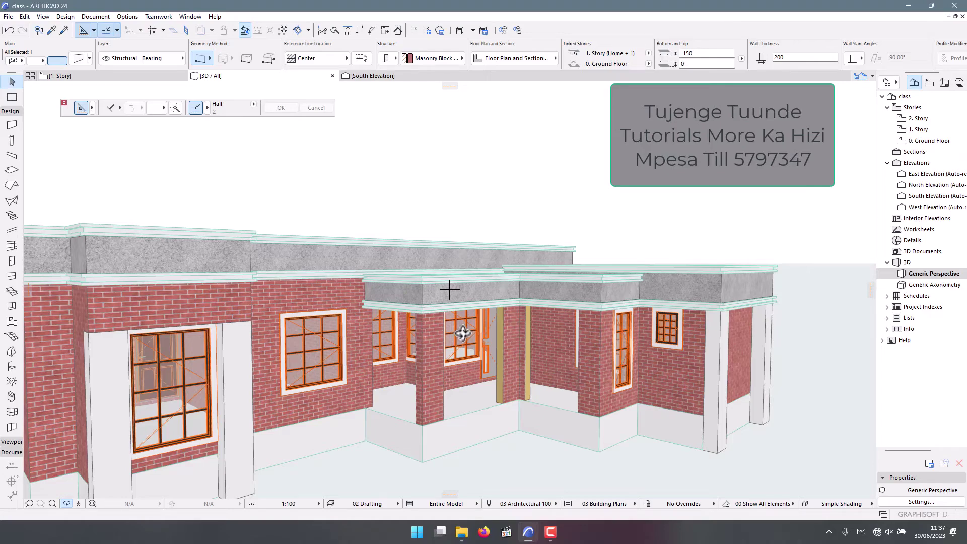
- Examine the unroofed parapet areas in the 3D model, and open the 1. Story floor plan with nothing selected
{"action": "scroll", "coordinate": [516, 298], "scroll_direction": "down", "scroll_amount": 3}
{"action": "left_click_drag", "start_coordinate": [508, 235], "coordinate": [606, 274]}
{"action": "scroll", "coordinate": [604, 368], "scroll_direction": "up", "scroll_amount": 3}
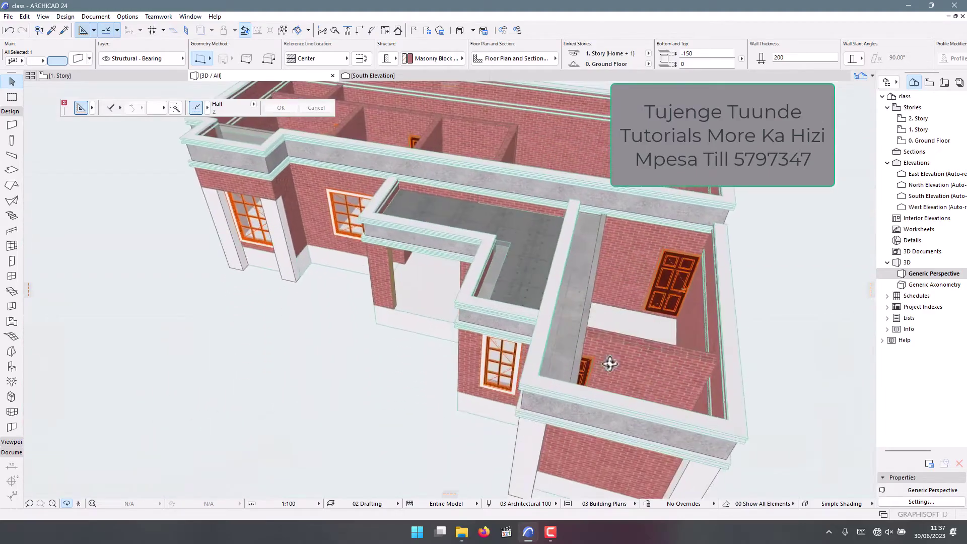
{"action": "scroll", "coordinate": [604, 367], "scroll_direction": "down", "scroll_amount": 3}
{"action": "left_click_drag", "start_coordinate": [536, 293], "coordinate": [486, 231]}
{"action": "left_click", "coordinate": [107, 78]}
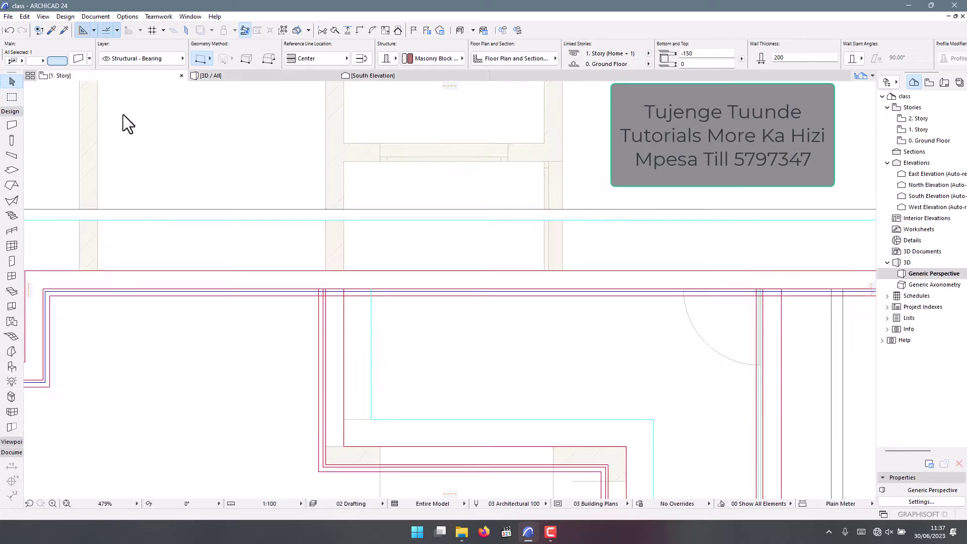
{"action": "left_click", "coordinate": [380, 363]}
{"action": "scroll", "coordinate": [494, 346], "scroll_direction": "down", "scroll_amount": 10}
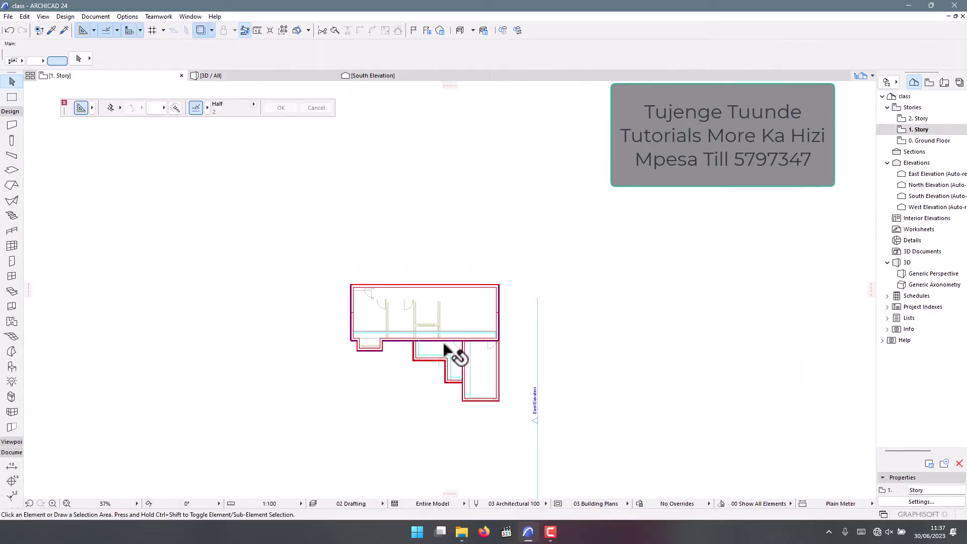
{"action": "scroll", "coordinate": [459, 350], "scroll_direction": "up", "scroll_amount": 7}
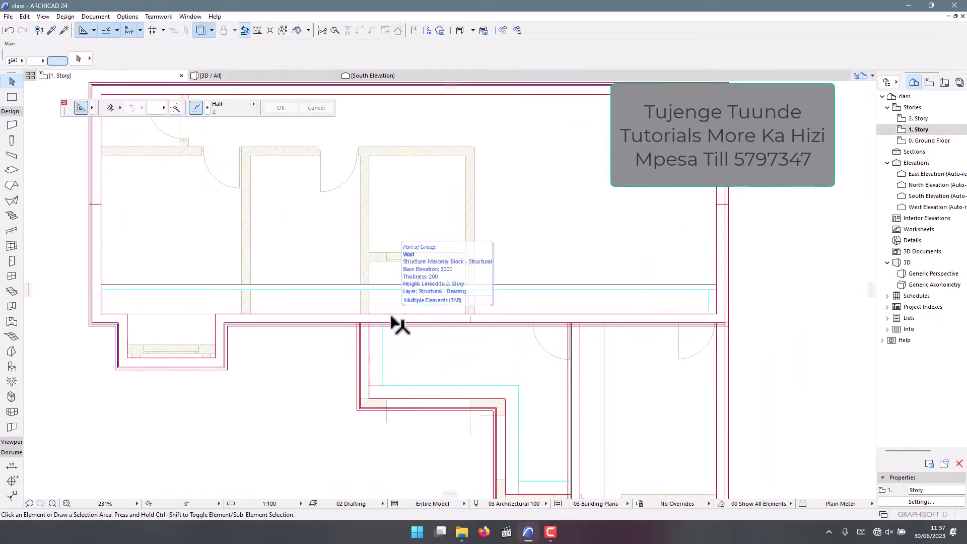
{"action": "scroll", "coordinate": [393, 325], "scroll_direction": "down", "scroll_amount": 3}
{"action": "scroll", "coordinate": [78, 330], "scroll_direction": "up", "scroll_amount": 1}
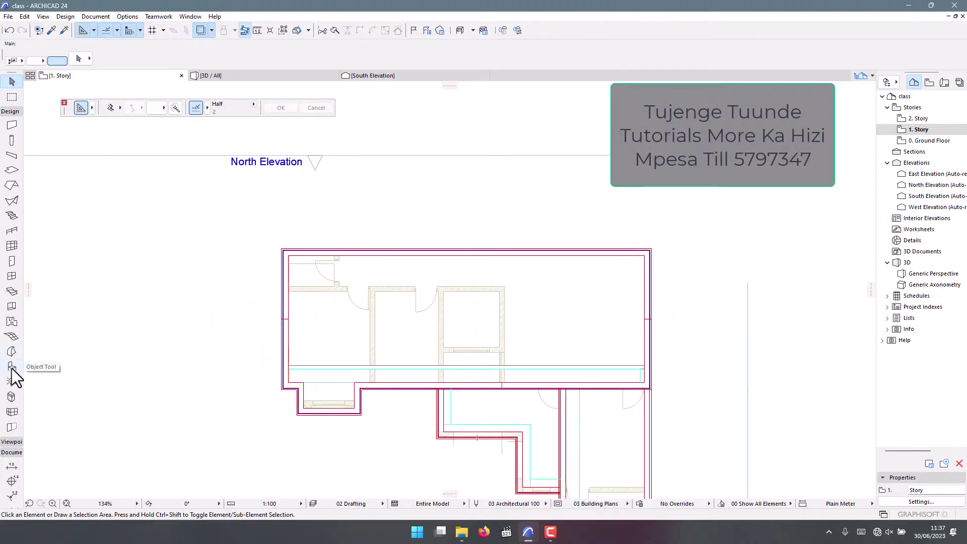
- Set the roof defaults to a basic Timber - Roof structure, thickness 110, single-plane geometry and a 2.50° pitch
{"action": "left_click", "coordinate": [11, 113]}
{"action": "left_click", "coordinate": [10, 112]}
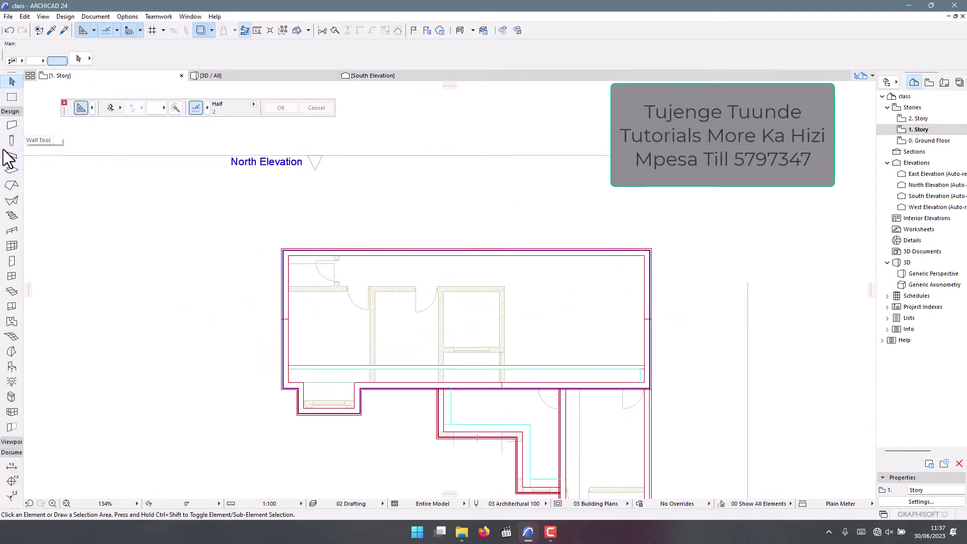
{"action": "left_click", "coordinate": [9, 185]}
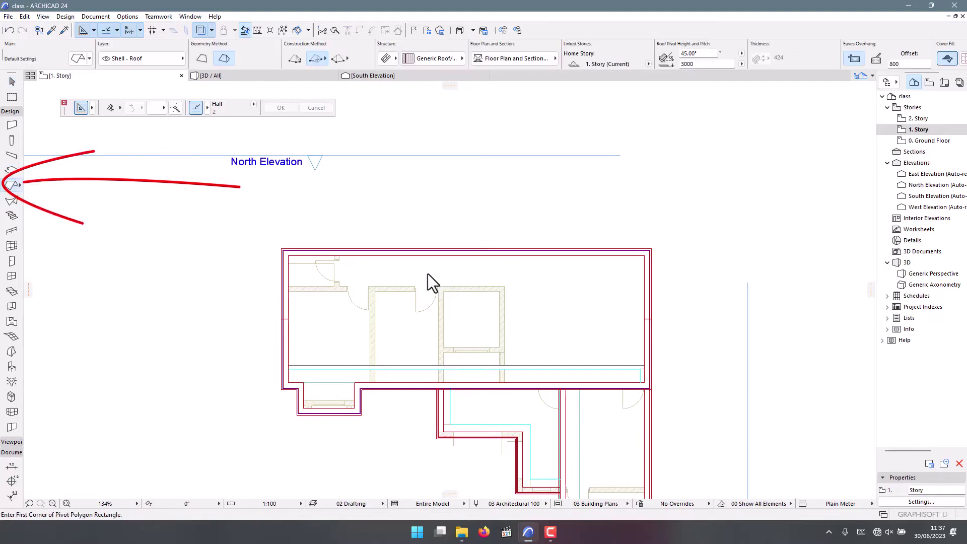
{"action": "key", "text": "ctrl+t"}
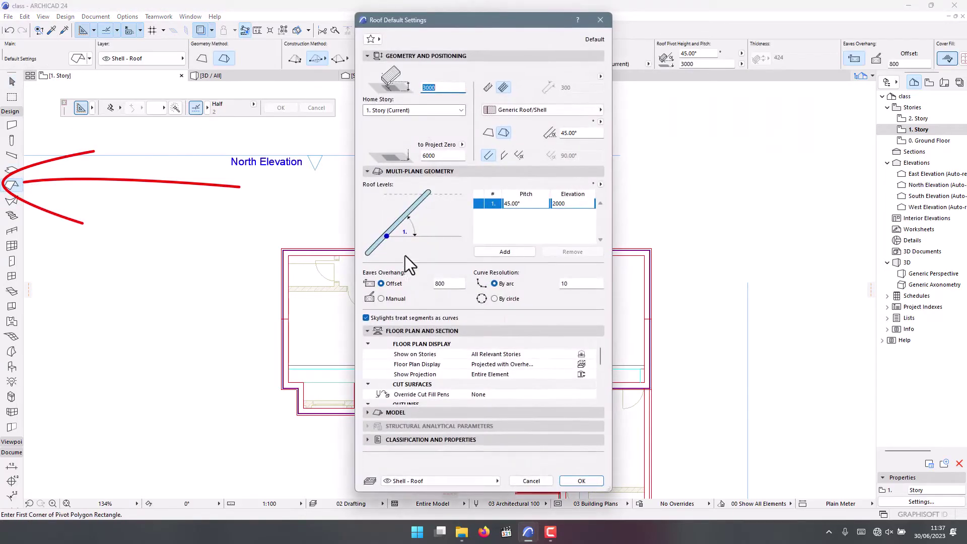
{"action": "left_click", "coordinate": [488, 88]}
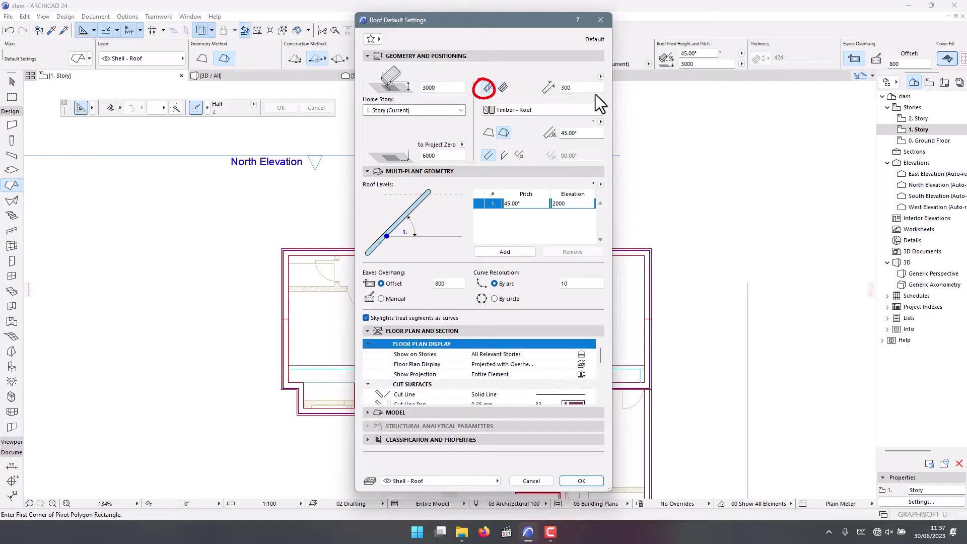
{"action": "left_click_drag", "start_coordinate": [577, 91], "coordinate": [553, 92]}
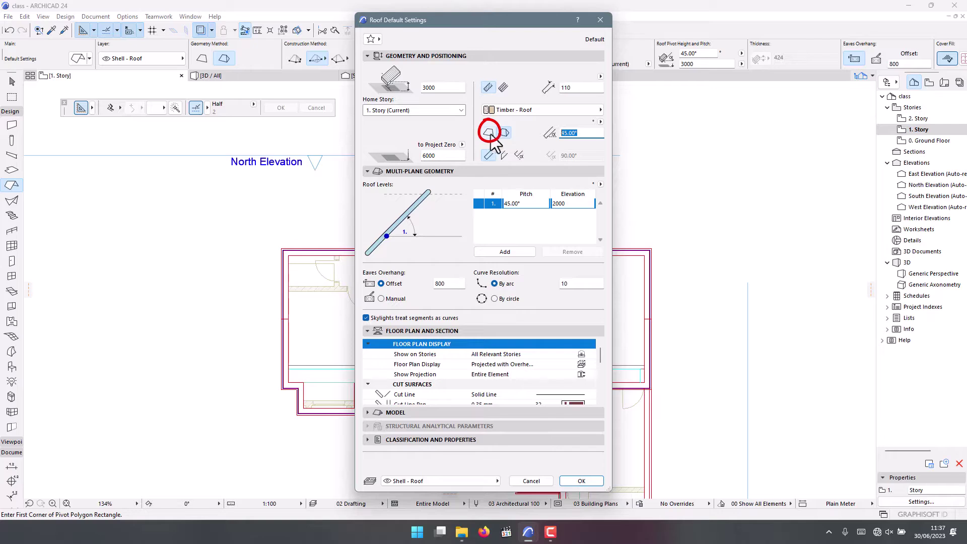
{"action": "left_click", "coordinate": [488, 133]}
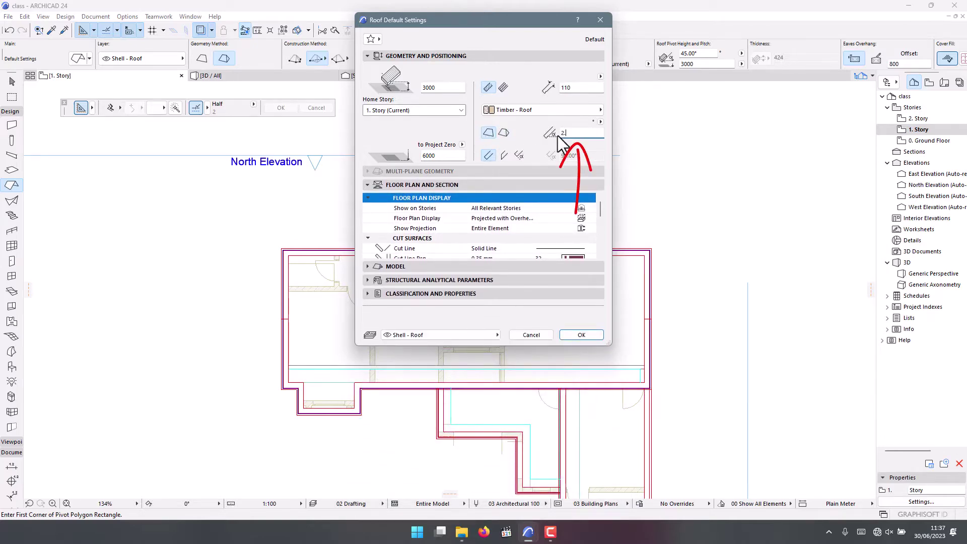
- Override the default roof's top surface with Roof Tiles - French Red and apply a vertical edge angle
{"action": "left_click", "coordinate": [378, 266]}
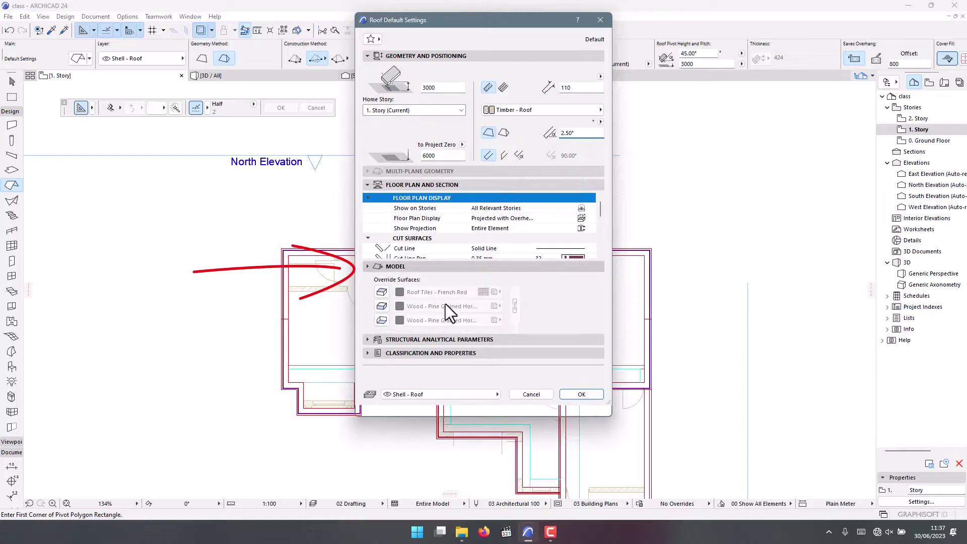
{"action": "left_click", "coordinate": [381, 291]}
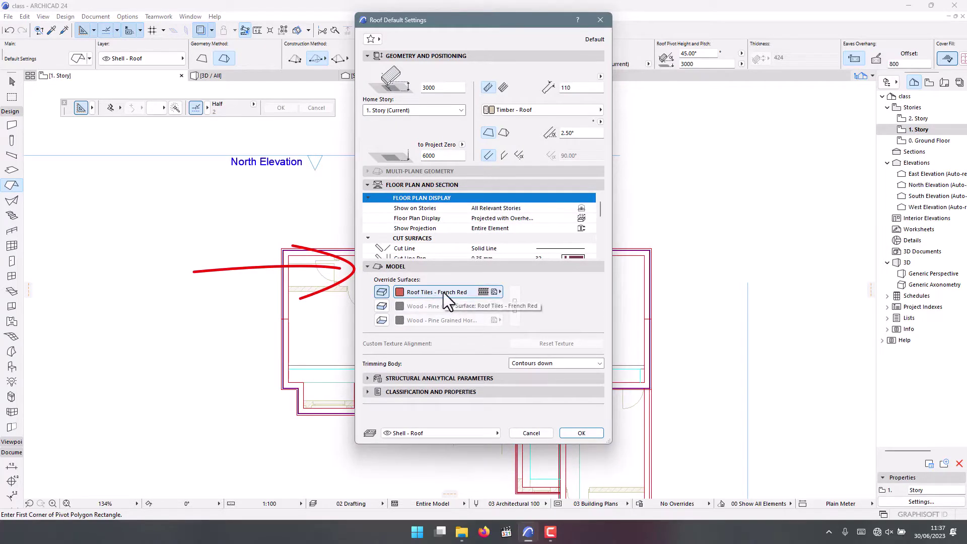
{"action": "left_click", "coordinate": [502, 155]}
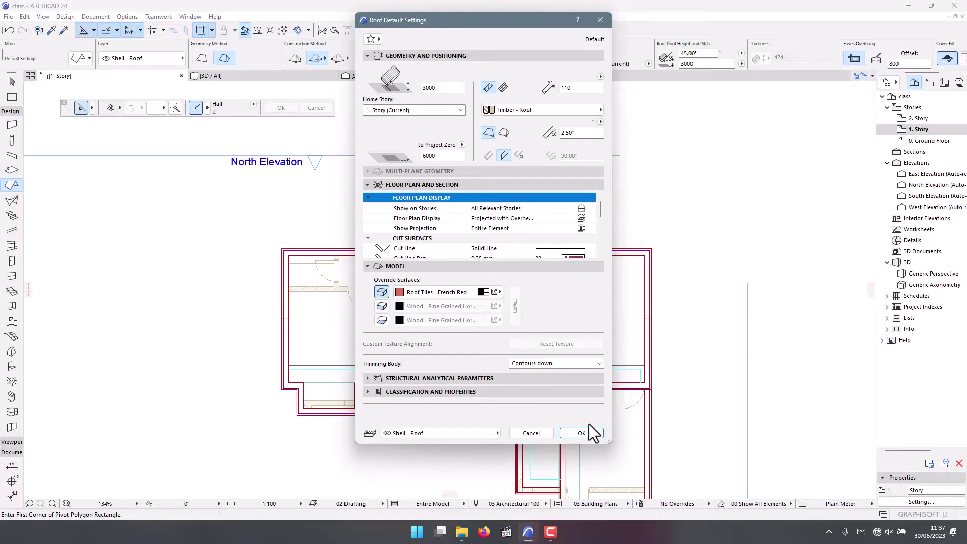
{"action": "left_click", "coordinate": [584, 436]}
- Draw the roof's pivot line along the gutter's lower edge in the main block, between the inner faces of the side walls
{"action": "scroll", "coordinate": [282, 262], "scroll_direction": "down", "scroll_amount": 4}
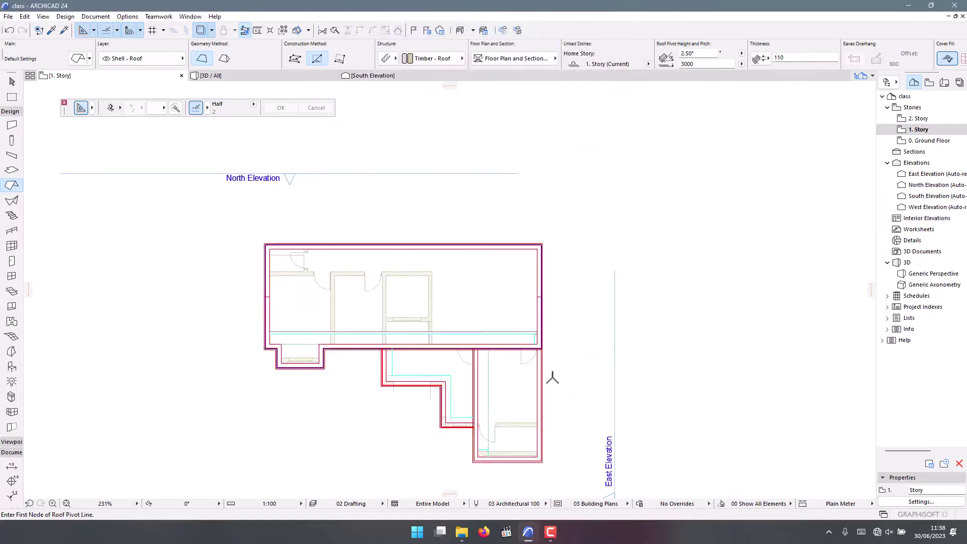
{"action": "scroll", "coordinate": [326, 309], "scroll_direction": "up", "scroll_amount": 10}
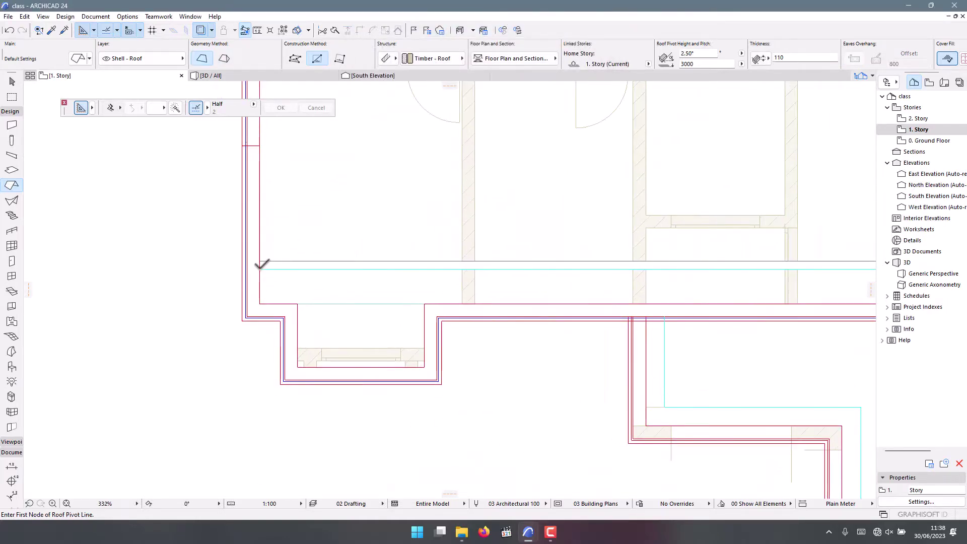
{"action": "scroll", "coordinate": [262, 263], "scroll_direction": "down", "scroll_amount": 10}
{"action": "scroll", "coordinate": [484, 267], "scroll_direction": "up", "scroll_amount": 20}
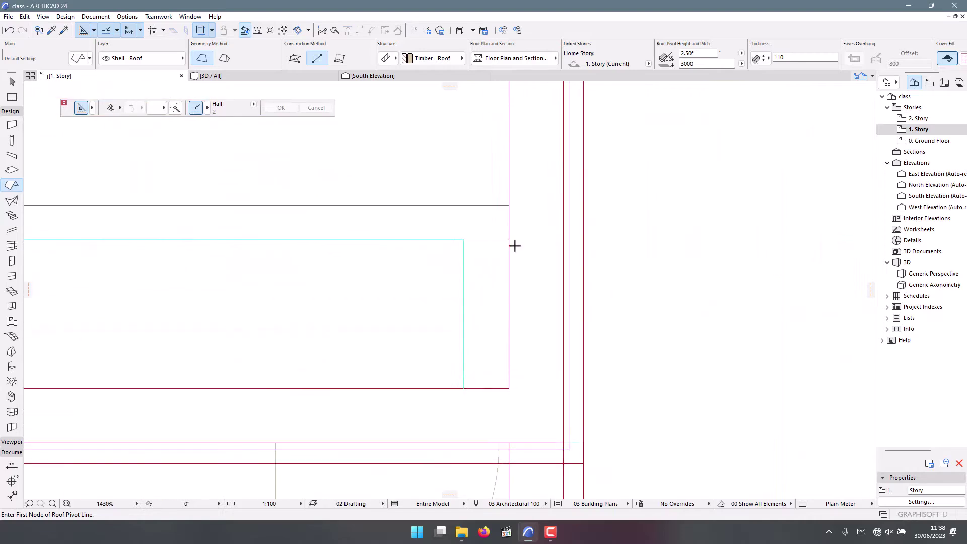
{"action": "left_click", "coordinate": [509, 239]}
{"action": "scroll", "coordinate": [686, 281], "scroll_direction": "down", "scroll_amount": 15}
{"action": "scroll", "coordinate": [418, 288], "scroll_direction": "up", "scroll_amount": 15}
{"action": "left_click", "coordinate": [358, 266]}
- Set the roof's upward pitch direction towards the rear of the main block, above the pivot line
{"action": "scroll", "coordinate": [331, 290], "scroll_direction": "down", "scroll_amount": 3}
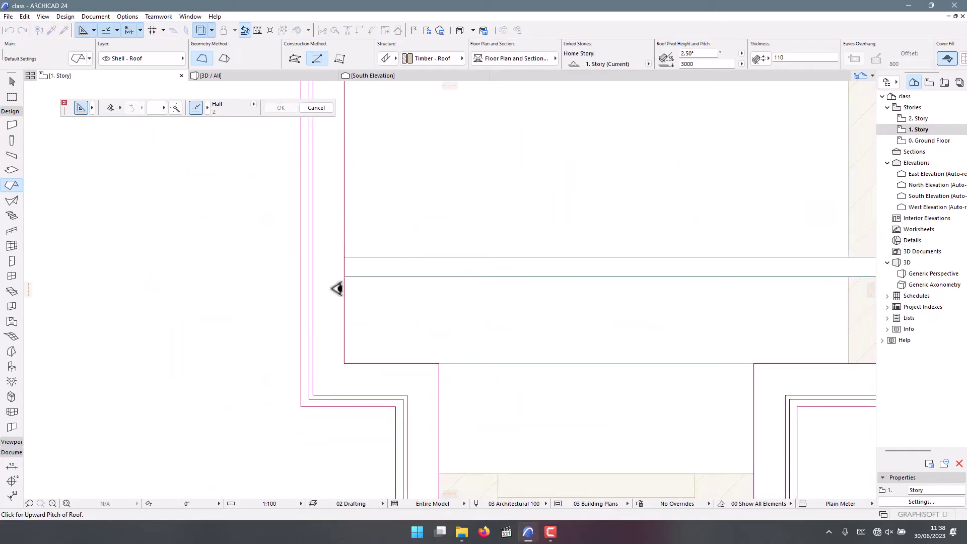
{"action": "scroll", "coordinate": [337, 288], "scroll_direction": "down", "scroll_amount": 5}
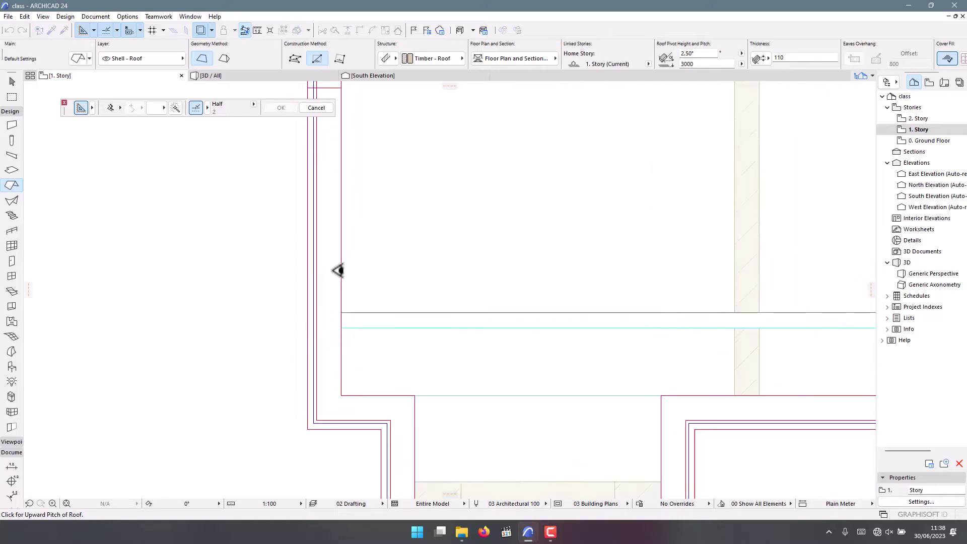
{"action": "scroll", "coordinate": [336, 171], "scroll_direction": "up", "scroll_amount": 3}
{"action": "scroll", "coordinate": [334, 151], "scroll_direction": "down", "scroll_amount": 3}
{"action": "scroll", "coordinate": [334, 302], "scroll_direction": "up", "scroll_amount": 2}
{"action": "scroll", "coordinate": [337, 270], "scroll_direction": "up", "scroll_amount": 2}
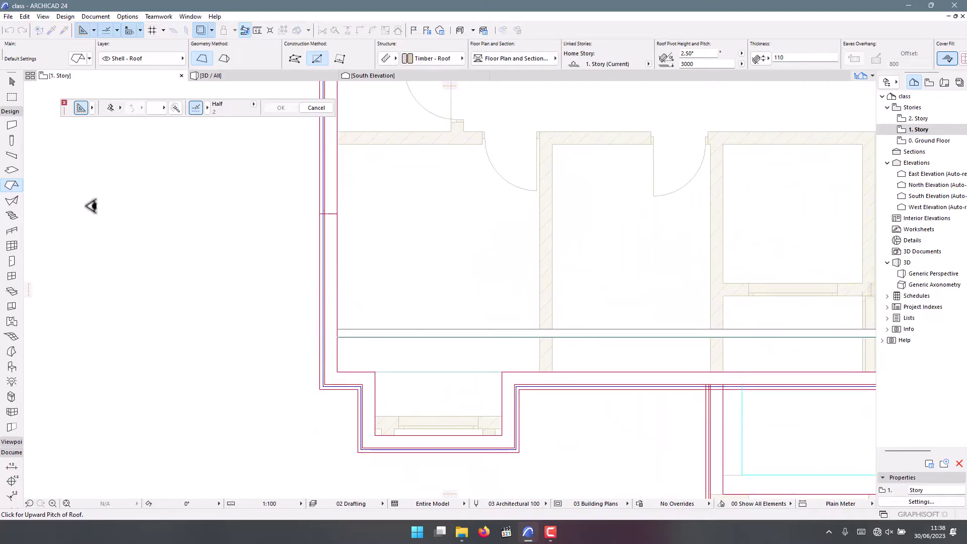
{"action": "scroll", "coordinate": [339, 321], "scroll_direction": "up", "scroll_amount": 3}
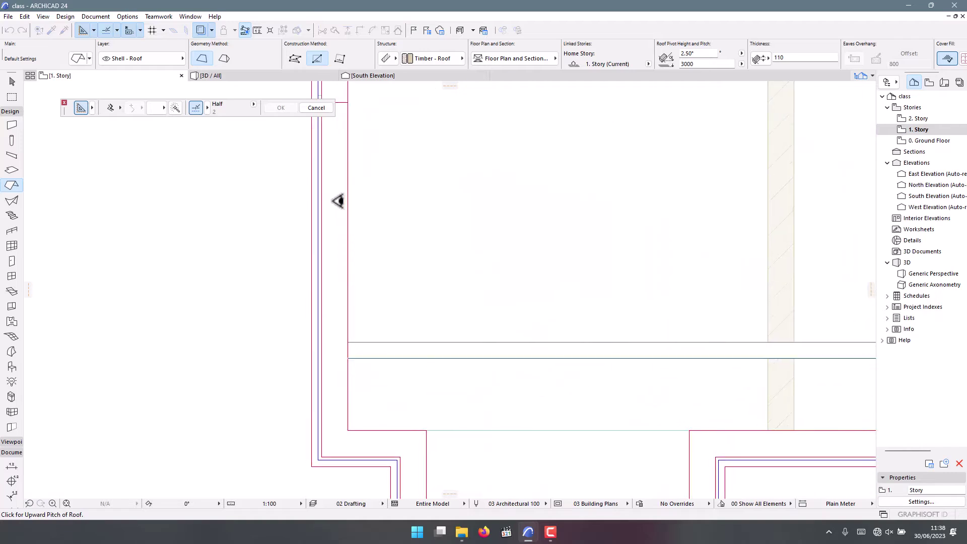
{"action": "scroll", "coordinate": [336, 217], "scroll_direction": "down", "scroll_amount": 3}
{"action": "scroll", "coordinate": [335, 210], "scroll_direction": "up", "scroll_amount": 2}
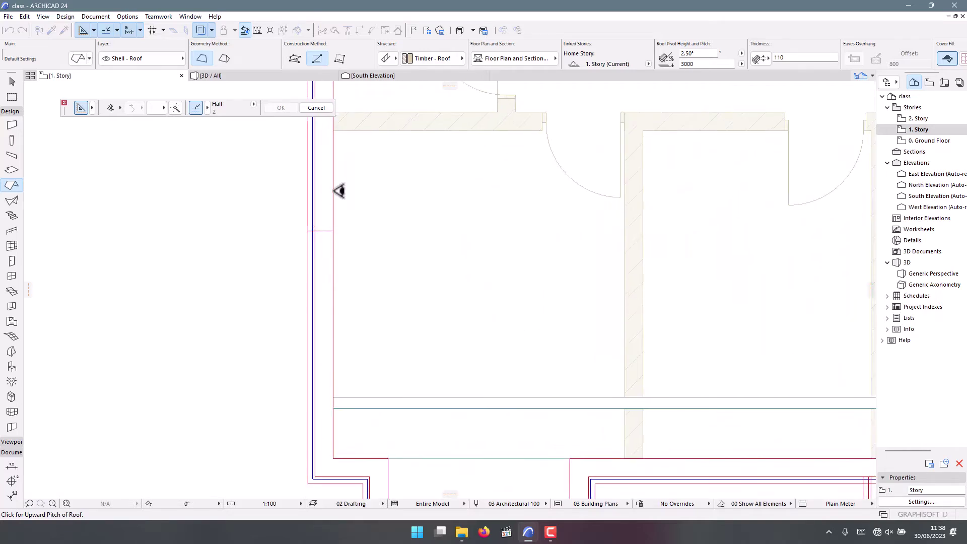
{"action": "scroll", "coordinate": [346, 242], "scroll_direction": "down", "scroll_amount": 3}
{"action": "scroll", "coordinate": [367, 244], "scroll_direction": "up", "scroll_amount": 3}
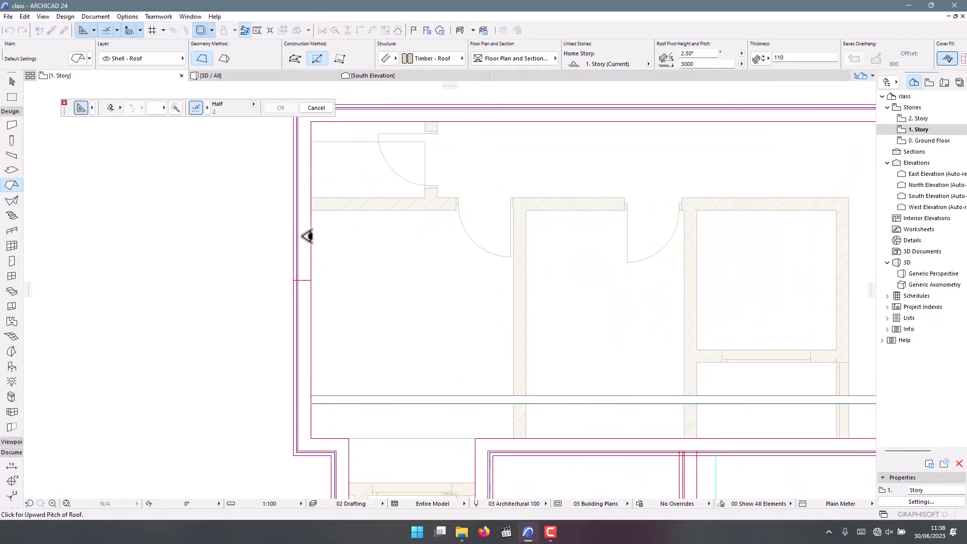
{"action": "left_click", "coordinate": [312, 317]}
- Draw the rectangular roof outline, 14000 by 4450, from the pivot line's left end to the opposite inner corner of the main block
{"action": "scroll", "coordinate": [317, 383], "scroll_direction": "up", "scroll_amount": 3}
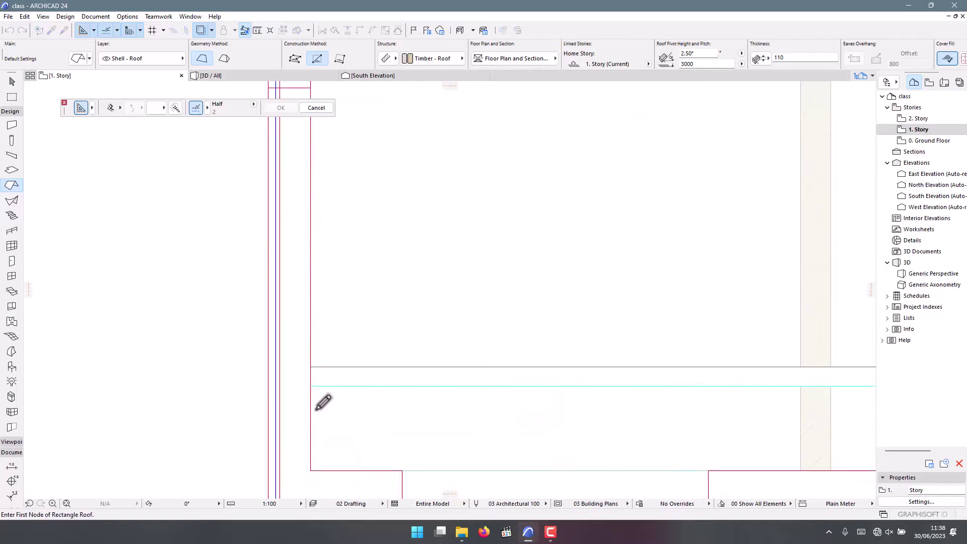
{"action": "left_click", "coordinate": [312, 385]}
{"action": "scroll", "coordinate": [704, 414], "scroll_direction": "down", "scroll_amount": 5}
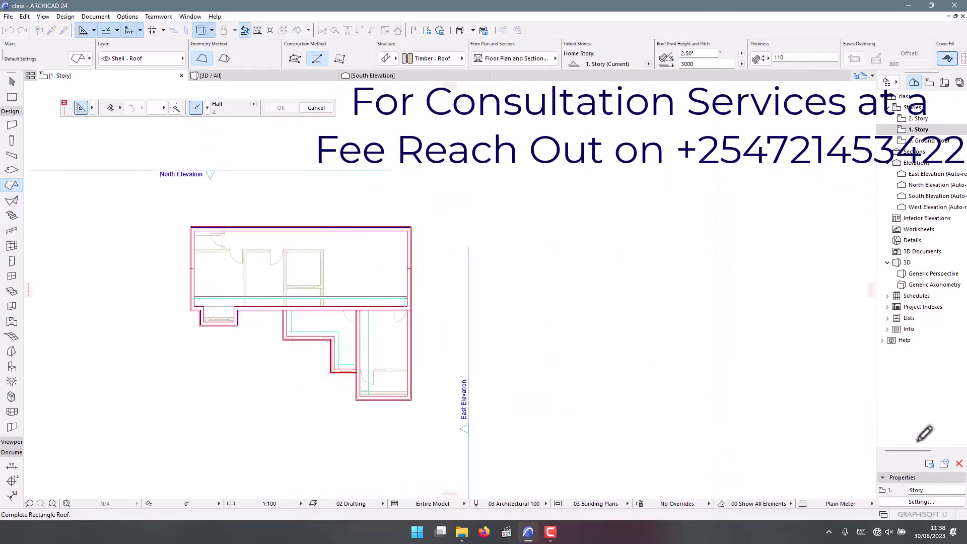
{"action": "scroll", "coordinate": [353, 255], "scroll_direction": "up", "scroll_amount": 2}
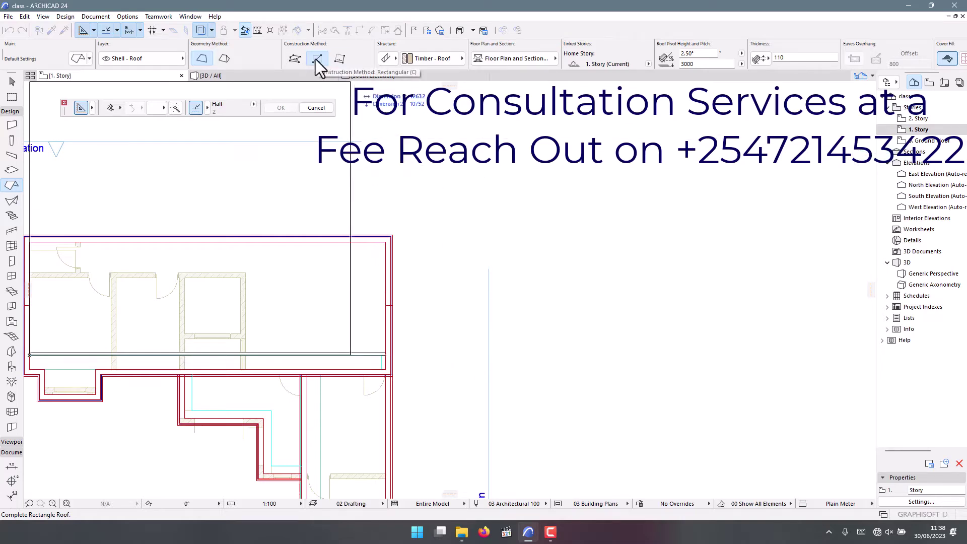
{"action": "scroll", "coordinate": [503, 232], "scroll_direction": "down", "scroll_amount": 2}
{"action": "scroll", "coordinate": [509, 262], "scroll_direction": "up", "scroll_amount": 4}
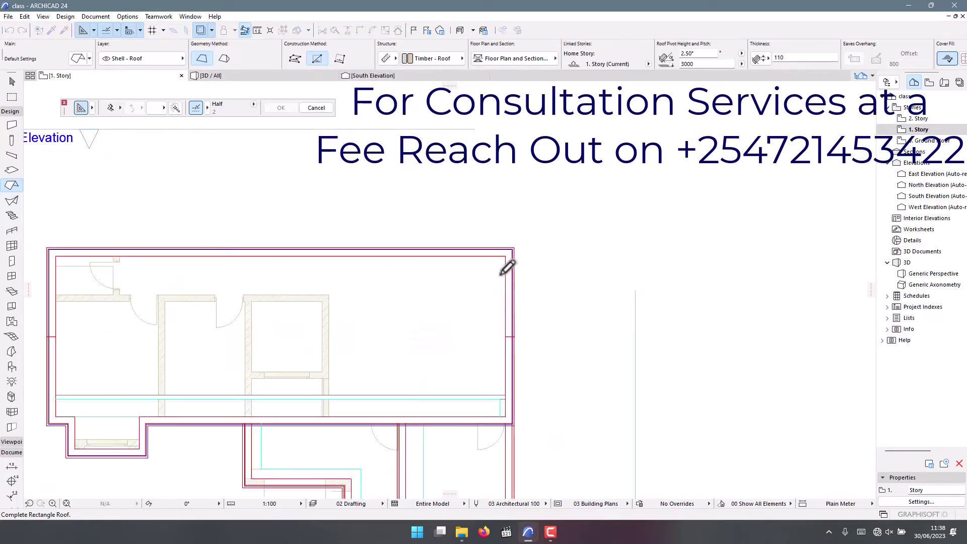
{"action": "left_click", "coordinate": [513, 207]}
{"action": "left_click", "coordinate": [533, 210]}
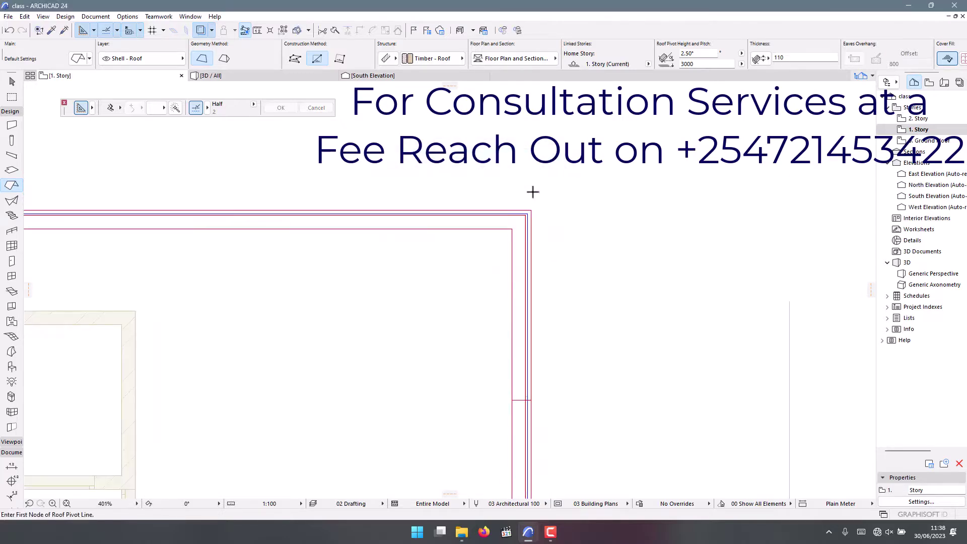
- Select the new roof in the 3D view and set its pivot height above the home story to 300
{"action": "scroll", "coordinate": [475, 273], "scroll_direction": "down", "scroll_amount": 3}
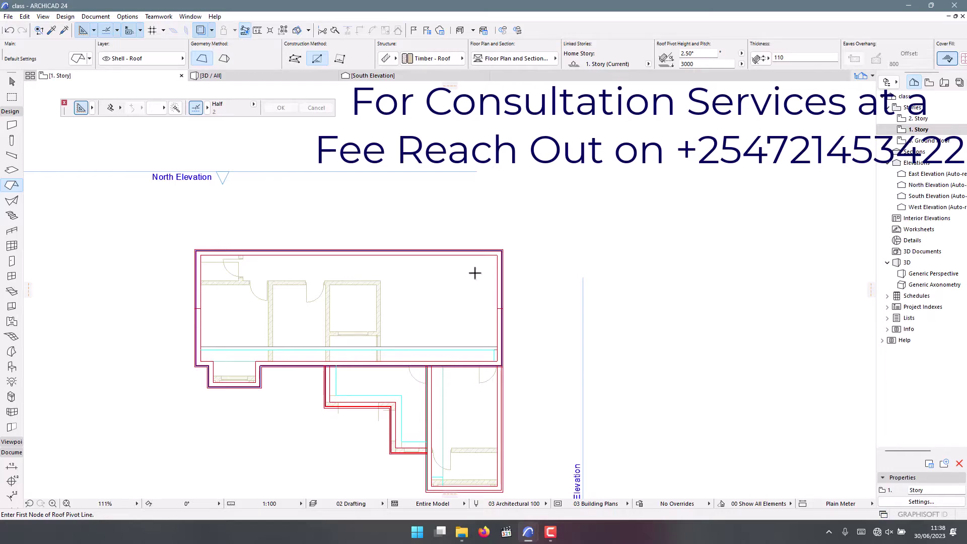
{"action": "left_click", "coordinate": [245, 75]}
{"action": "middle_click_drag", "start_coordinate": [570, 252], "coordinate": [497, 277], "text": "shift"}
{"action": "middle_click_drag", "start_coordinate": [585, 343], "coordinate": [587, 275]}
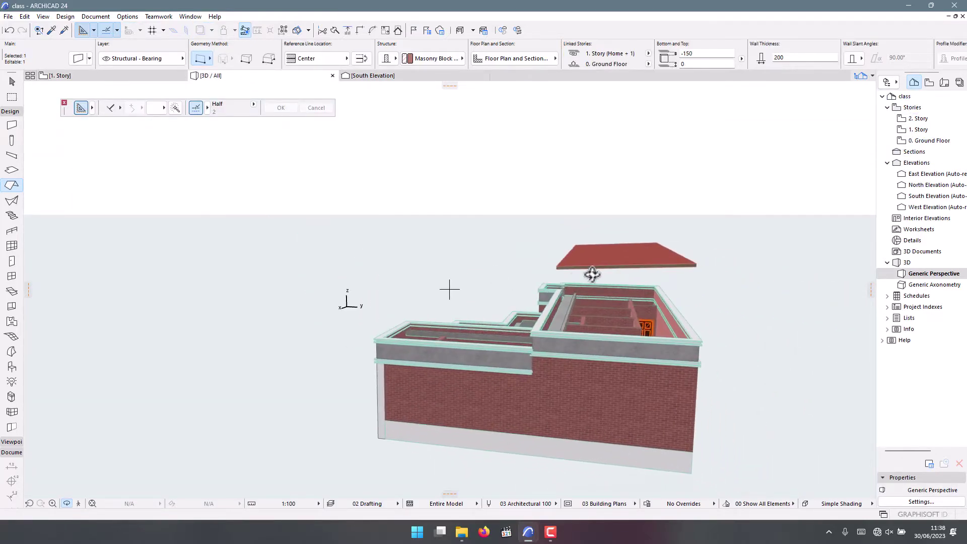
{"action": "left_click", "coordinate": [619, 267]}
{"action": "key", "text": "ctrl+t"}
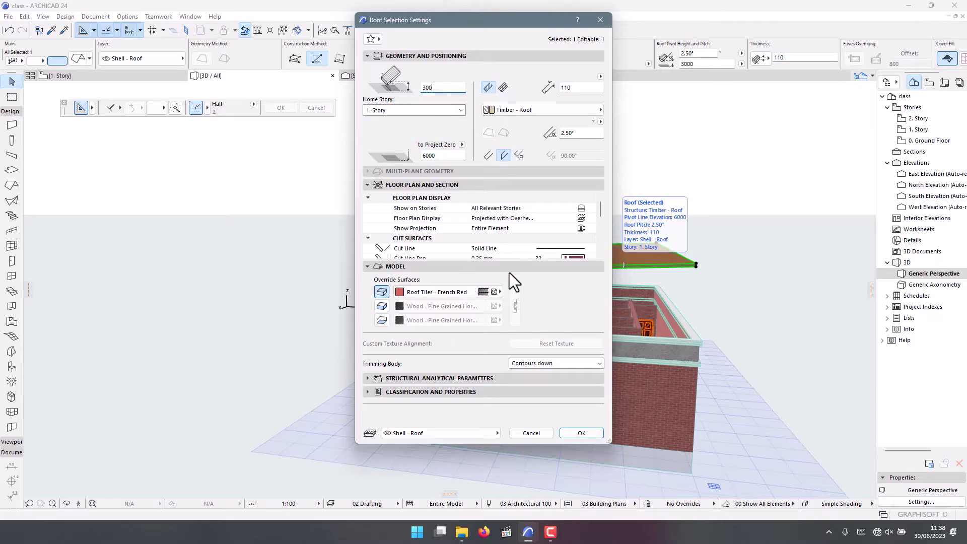
{"action": "left_click", "coordinate": [565, 434]}
- Examine from several angles how the tiled roof sits inside the main block's parapet walls
{"action": "scroll", "coordinate": [599, 313], "scroll_direction": "up", "scroll_amount": 3}
{"action": "middle_click_drag", "start_coordinate": [587, 323], "coordinate": [367, 420], "text": "shift"}
{"action": "scroll", "coordinate": [367, 420], "scroll_direction": "down", "scroll_amount": 2}
{"action": "middle_click_drag", "start_coordinate": [481, 277], "coordinate": [319, 334], "text": "shift"}
{"action": "scroll", "coordinate": [403, 385], "scroll_direction": "down", "scroll_amount": 3}
{"action": "middle_click_drag", "start_coordinate": [415, 389], "coordinate": [474, 316], "text": "shift"}
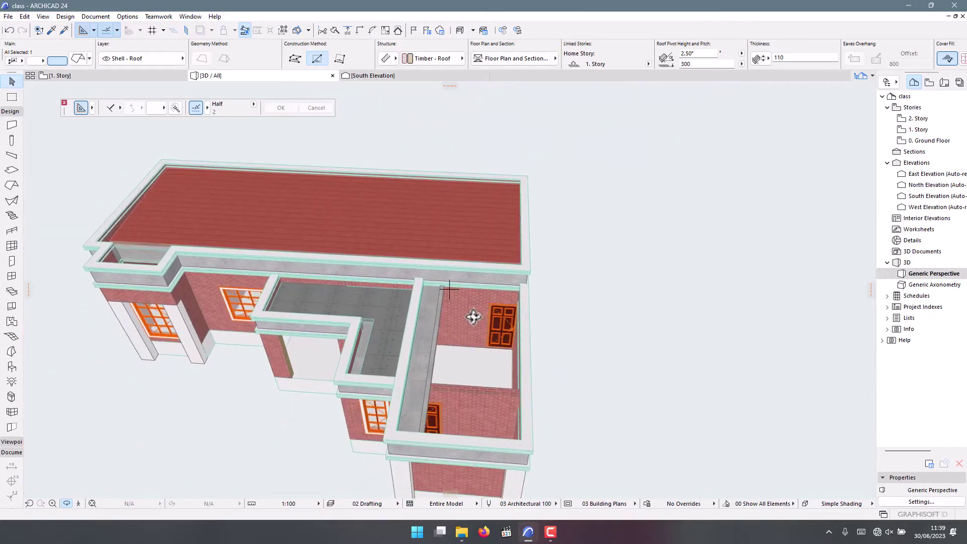
- In the 1. Story plan, draw a roof pivot line along the side wing's inner slab edge, from the front parapet to the main block wall
{"action": "left_click", "coordinate": [85, 74]}
{"action": "scroll", "coordinate": [455, 414], "scroll_direction": "down", "scroll_amount": 2}
{"action": "scroll", "coordinate": [499, 473], "scroll_direction": "up", "scroll_amount": 5}
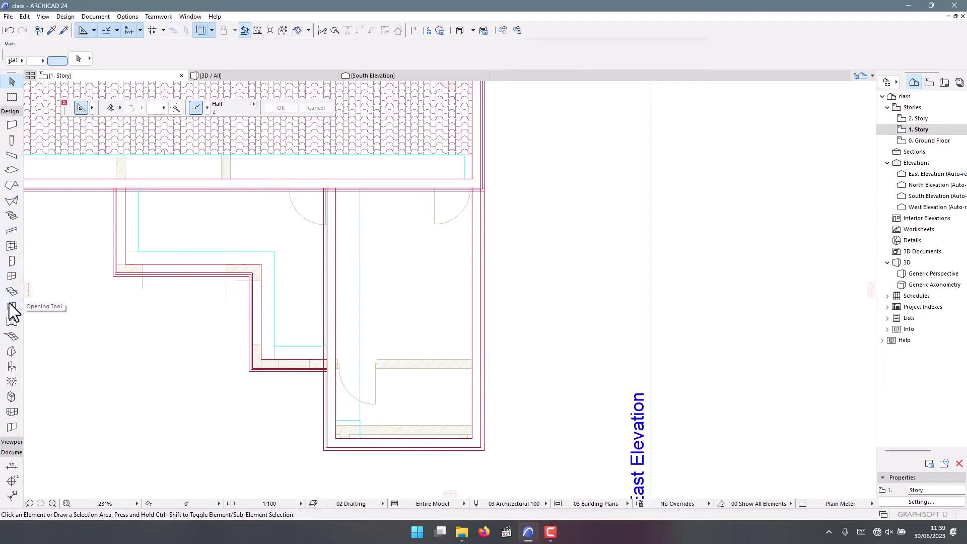
{"action": "left_click", "coordinate": [10, 188]}
{"action": "scroll", "coordinate": [471, 259], "scroll_direction": "down", "scroll_amount": 2}
{"action": "scroll", "coordinate": [392, 183], "scroll_direction": "up", "scroll_amount": 5}
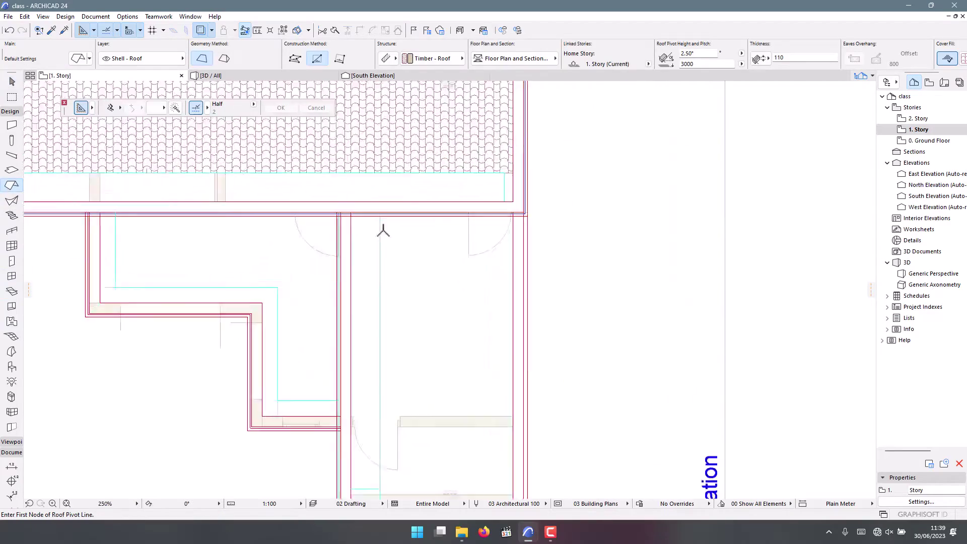
{"action": "scroll", "coordinate": [392, 184], "scroll_direction": "down", "scroll_amount": 3}
{"action": "scroll", "coordinate": [388, 373], "scroll_direction": "up", "scroll_amount": 5}
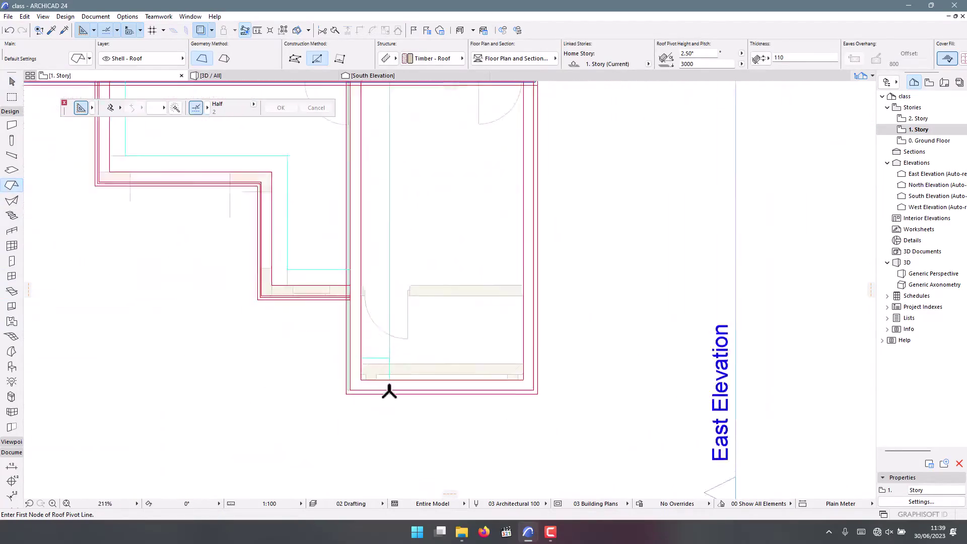
{"action": "left_click", "coordinate": [392, 346]}
{"action": "scroll", "coordinate": [398, 352], "scroll_direction": "down", "scroll_amount": 5}
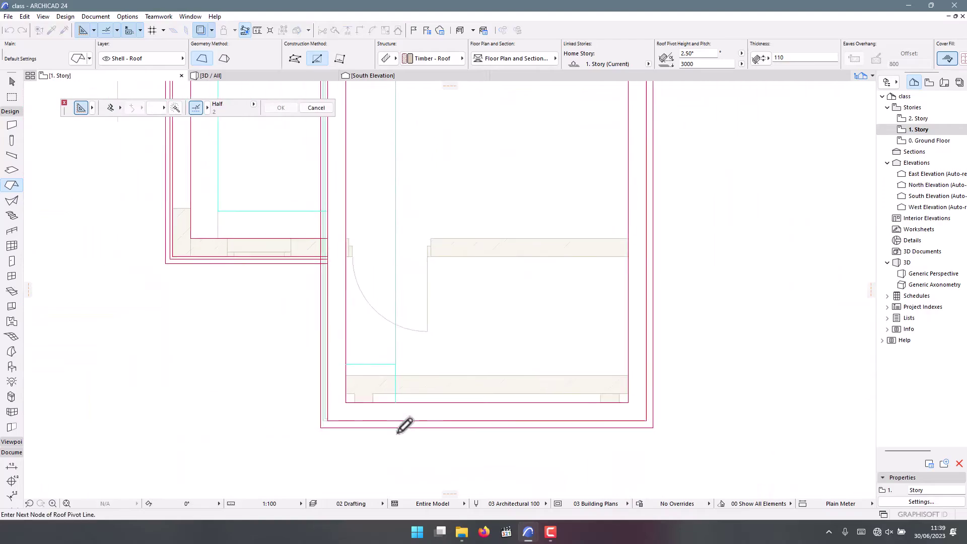
{"action": "scroll", "coordinate": [405, 243], "scroll_direction": "up", "scroll_amount": 8}
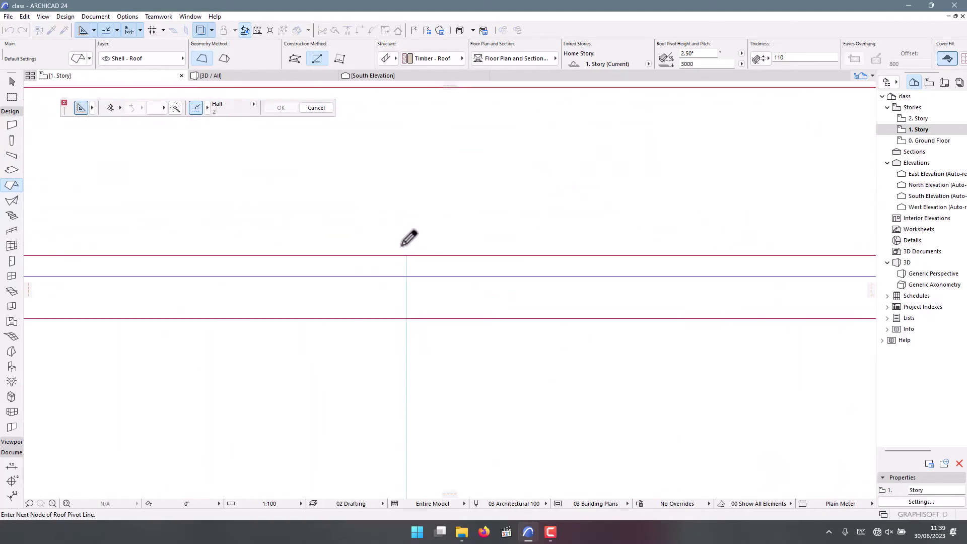
{"action": "left_click", "coordinate": [408, 259]}
- Set the side wing roof's upward pitch direction towards the outer east wall
{"action": "scroll", "coordinate": [360, 212], "scroll_direction": "down", "scroll_amount": 6}
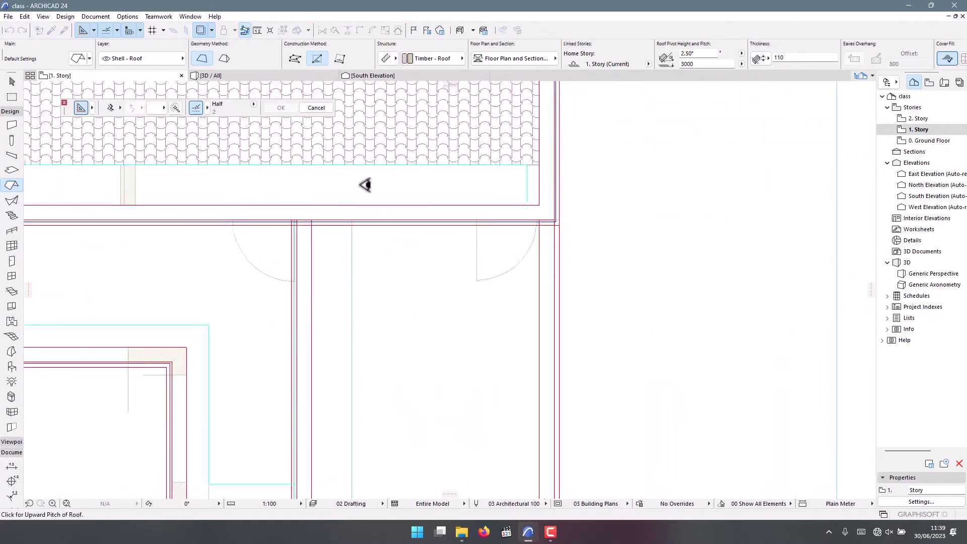
{"action": "scroll", "coordinate": [354, 169], "scroll_direction": "up", "scroll_amount": 5}
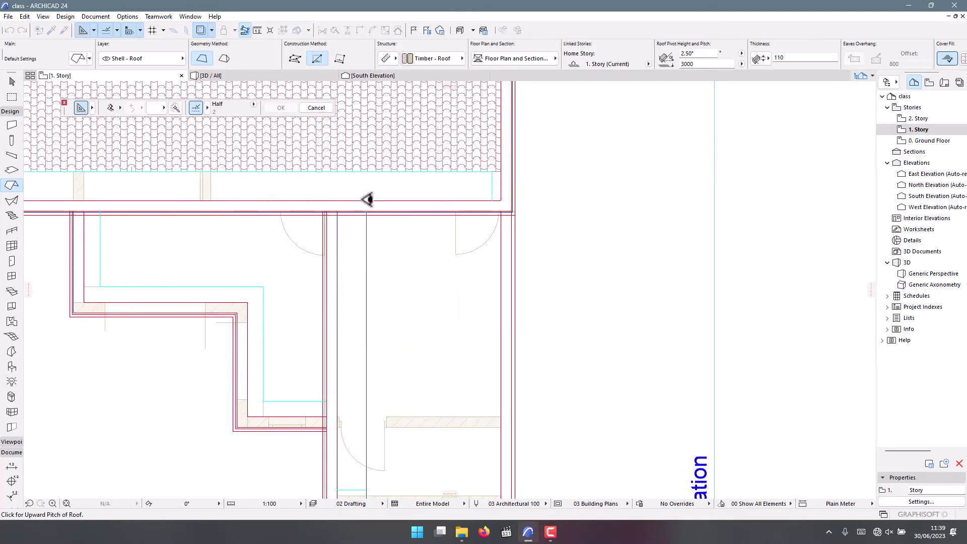
{"action": "scroll", "coordinate": [415, 198], "scroll_direction": "up", "scroll_amount": 3}
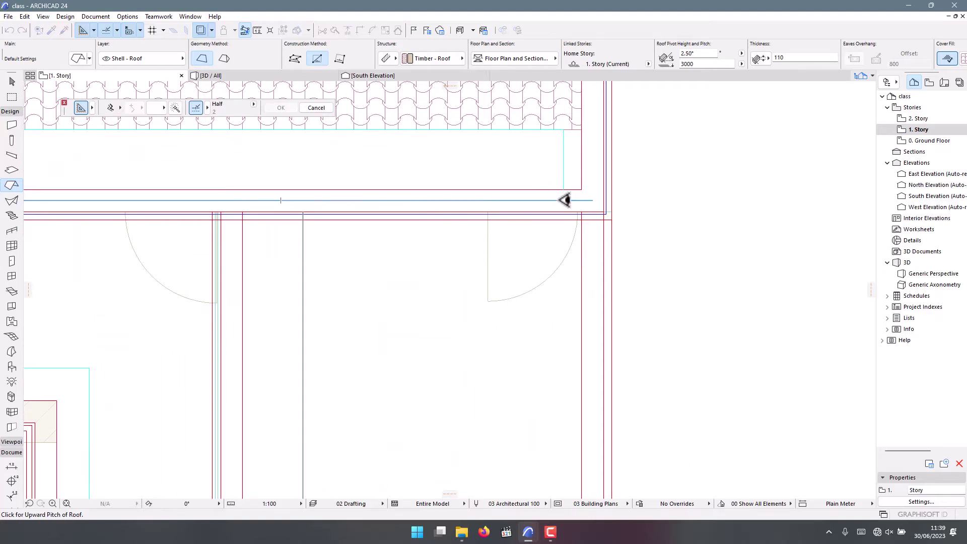
{"action": "left_click", "coordinate": [524, 215]}
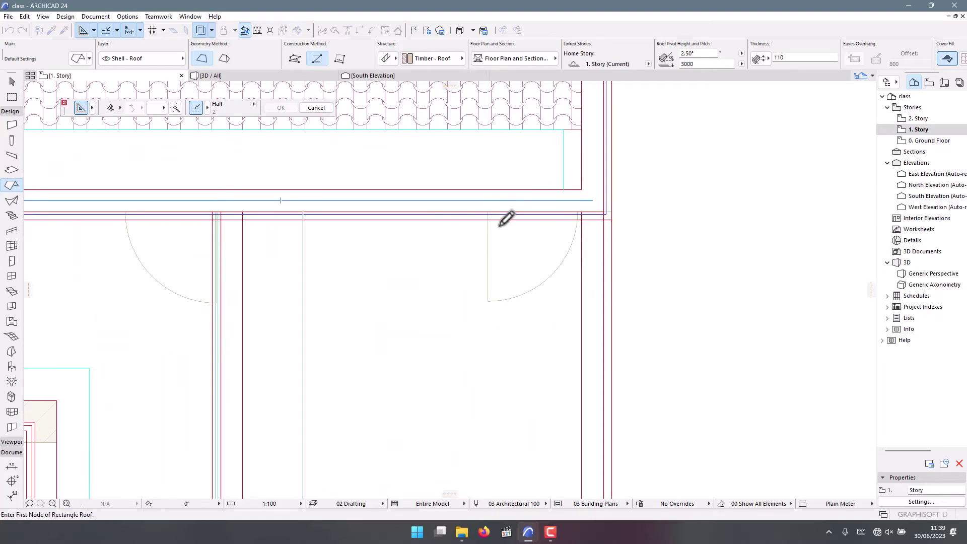
- Draw the rectangular roof outline from the pivot line's rear end to the wing's front outer inside corner, and keep the new roof
{"action": "left_click", "coordinate": [305, 208]}
{"action": "scroll", "coordinate": [313, 202], "scroll_direction": "down", "scroll_amount": 3}
{"action": "scroll", "coordinate": [427, 376], "scroll_direction": "up", "scroll_amount": 5}
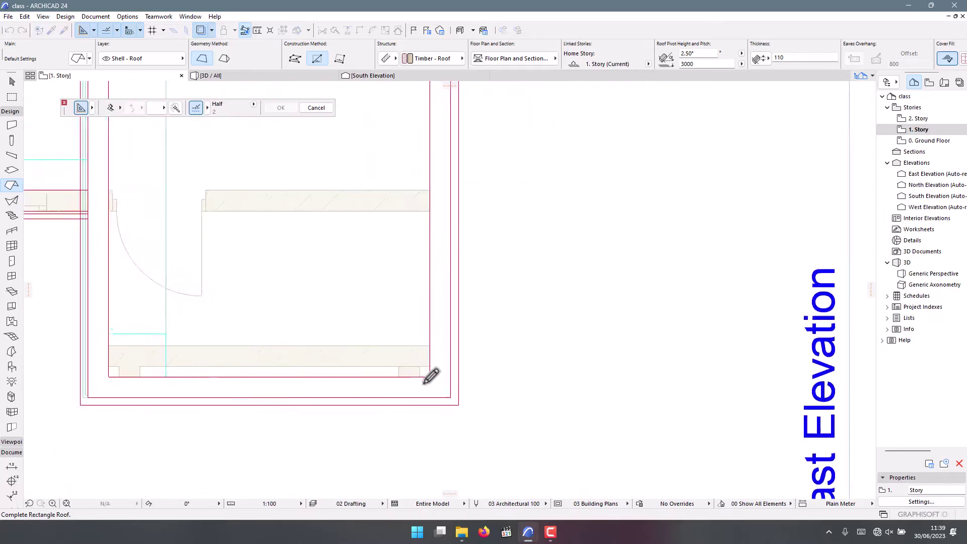
{"action": "left_click", "coordinate": [437, 372]}
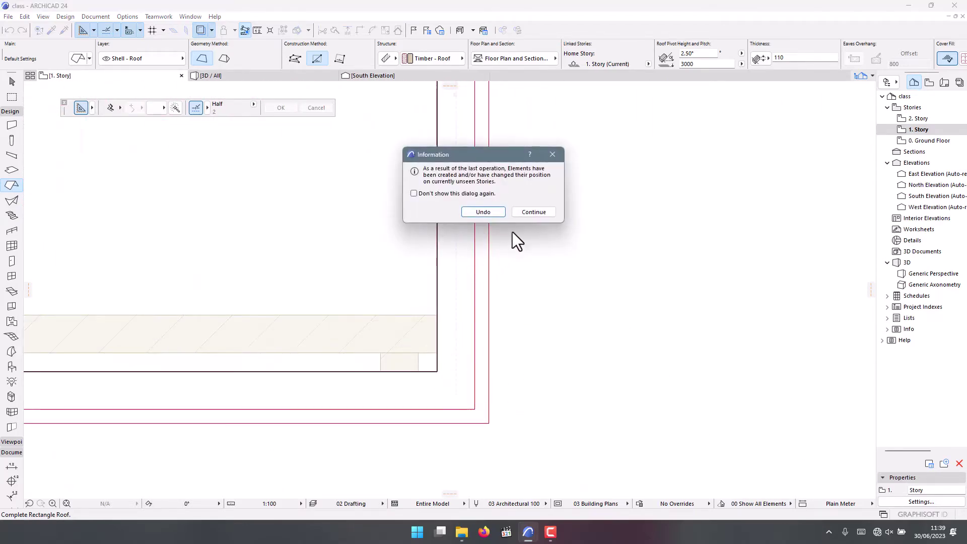
{"action": "left_click", "coordinate": [533, 211]}
- Select the side wing's new roof in the 3D view and set its pivot height above the home story to 68
{"action": "scroll", "coordinate": [470, 346], "scroll_direction": "down", "scroll_amount": 4}
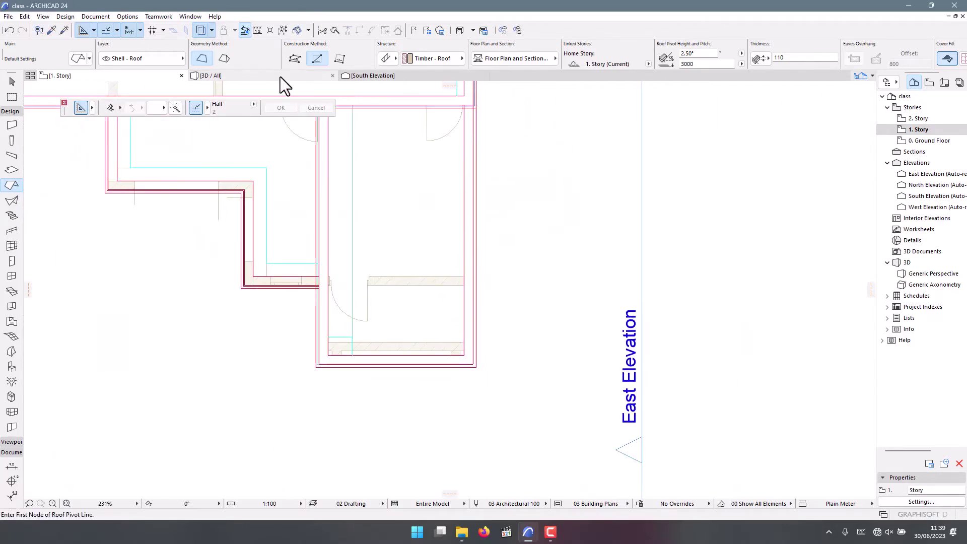
{"action": "left_click", "coordinate": [280, 76]}
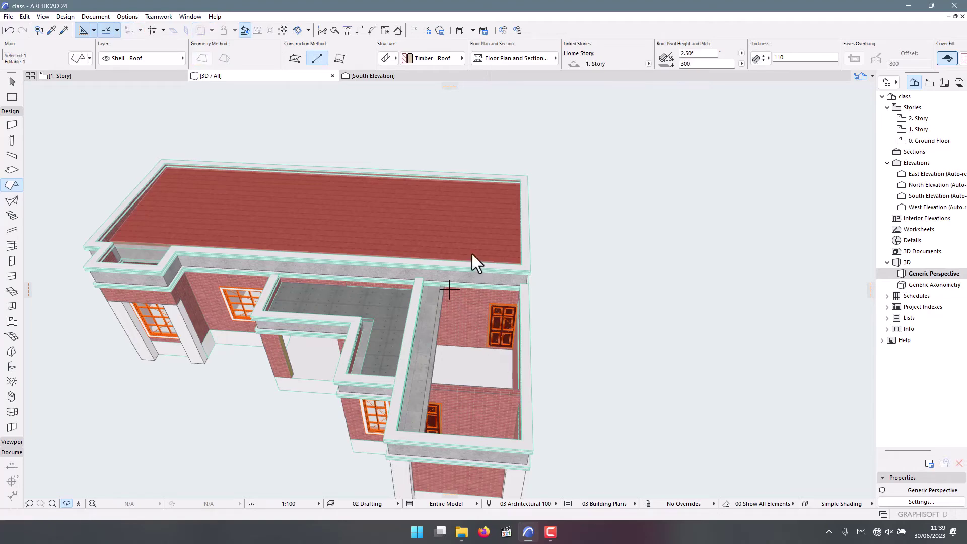
{"action": "left_click", "coordinate": [472, 254]}
{"action": "left_click", "coordinate": [500, 345]}
{"action": "key", "text": "Escape"}
{"action": "left_click", "coordinate": [492, 326]}
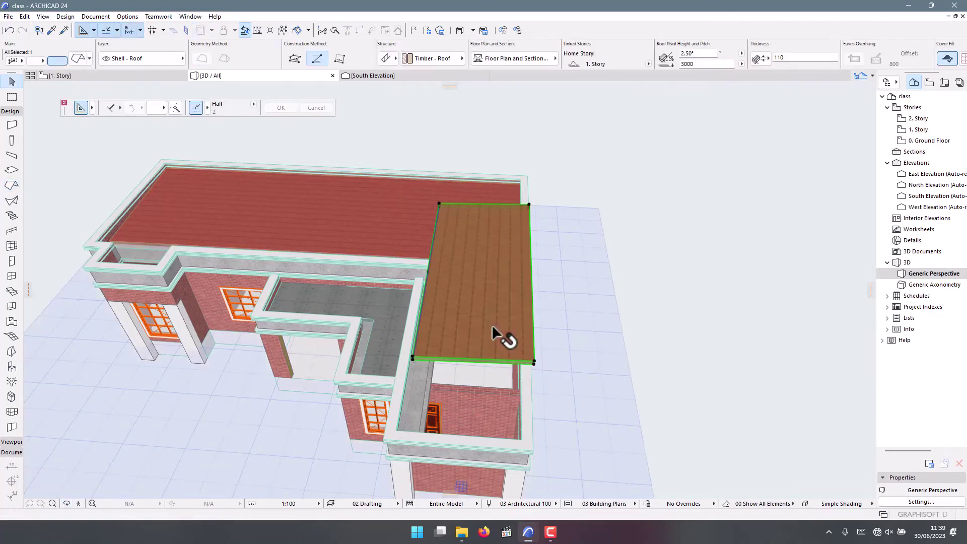
{"action": "double_click", "coordinate": [492, 325]}
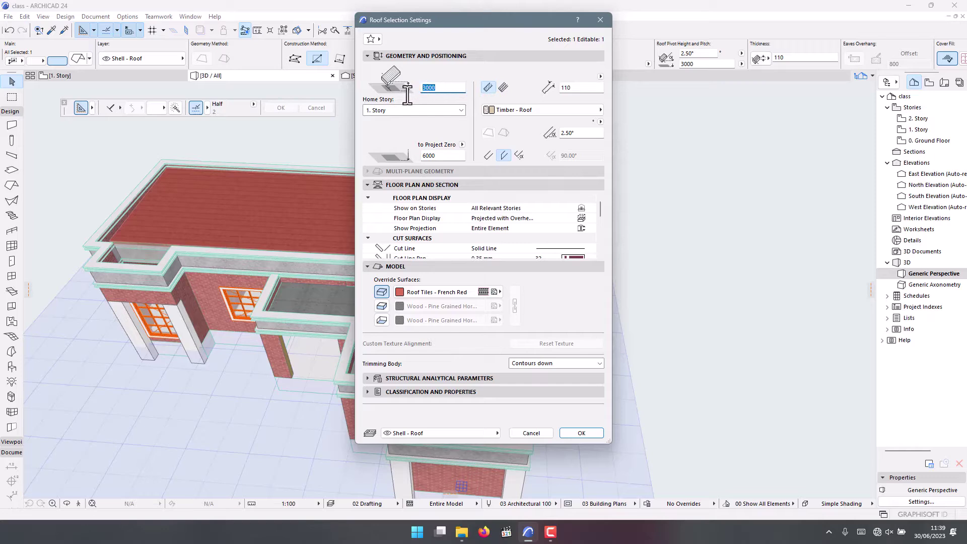
{"action": "left_click", "coordinate": [582, 433]}
- Set the side wing roof's pivot height above the home story to 0
{"action": "scroll", "coordinate": [505, 362], "scroll_direction": "up", "scroll_amount": 3}
{"action": "middle_click_drag", "start_coordinate": [486, 295], "coordinate": [424, 358], "text": "shift"}
{"action": "key", "text": "Escape"}
{"action": "left_click", "coordinate": [455, 362]}
{"action": "key", "text": "ctrl+t"}
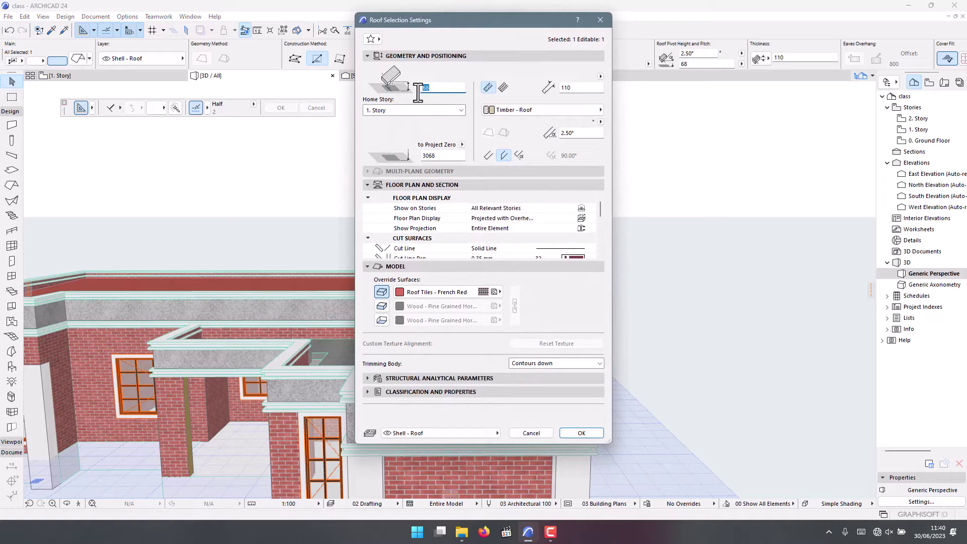
{"action": "left_click", "coordinate": [581, 434]}
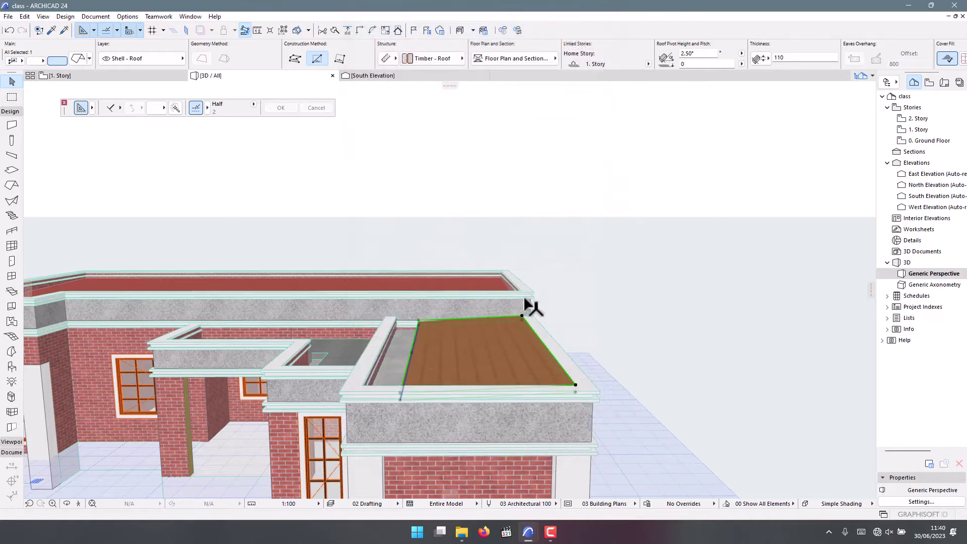
- Lower the side wing roof's pivot height to -68 relative to the home story and check its fit inside the parapets
{"action": "middle_click_drag", "start_coordinate": [527, 309], "coordinate": [521, 344], "text": "shift"}
{"action": "left_click", "coordinate": [525, 354]}
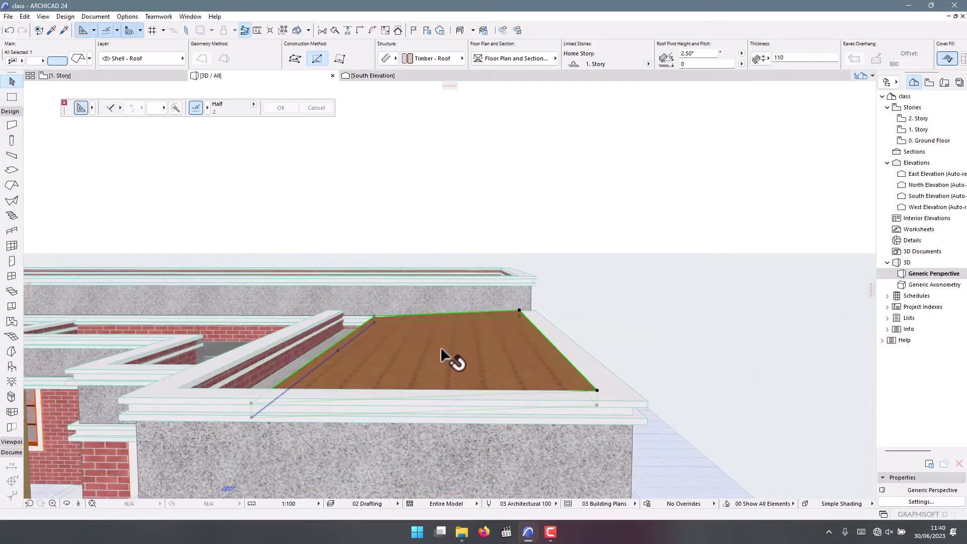
{"action": "double_click", "coordinate": [456, 364]}
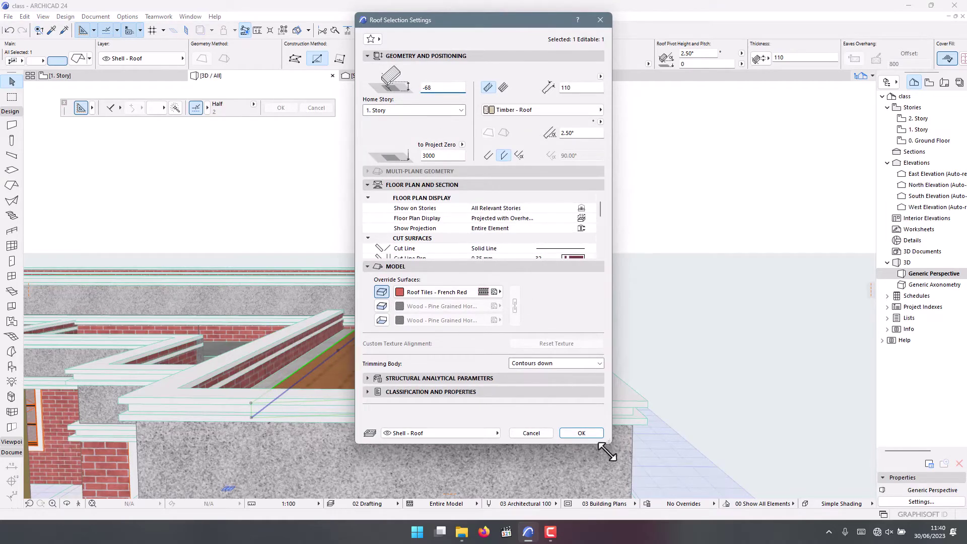
{"action": "left_click", "coordinate": [584, 435]}
{"action": "scroll", "coordinate": [512, 303], "scroll_direction": "up", "scroll_amount": 3}
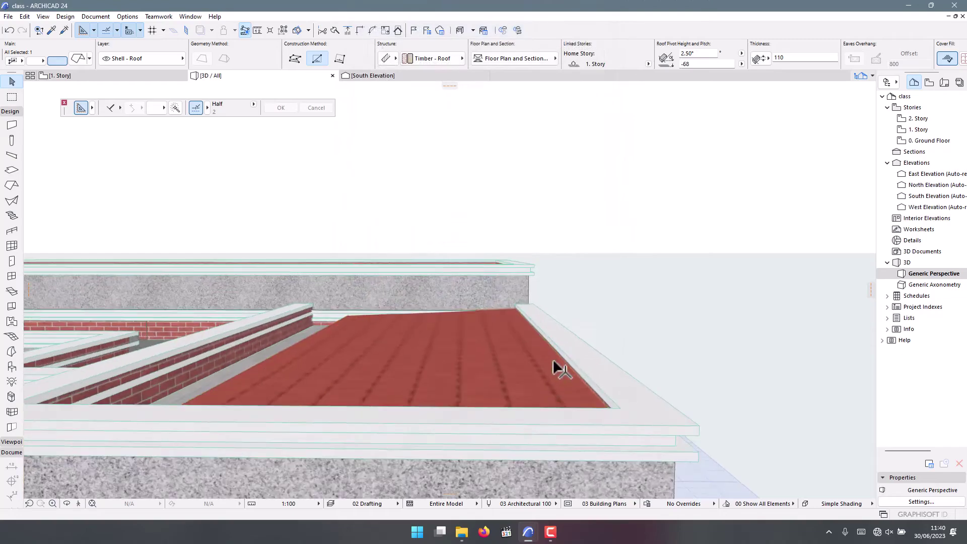
{"action": "middle_click_drag", "start_coordinate": [554, 366], "coordinate": [396, 342], "text": "shift"}
{"action": "scroll", "coordinate": [367, 315], "scroll_direction": "up", "scroll_amount": 4}
{"action": "middle_click_drag", "start_coordinate": [423, 307], "coordinate": [354, 316]}
- Return to the 1. Story plan and start a new roof at the small front bay of the main block
{"action": "left_click", "coordinate": [103, 74]}
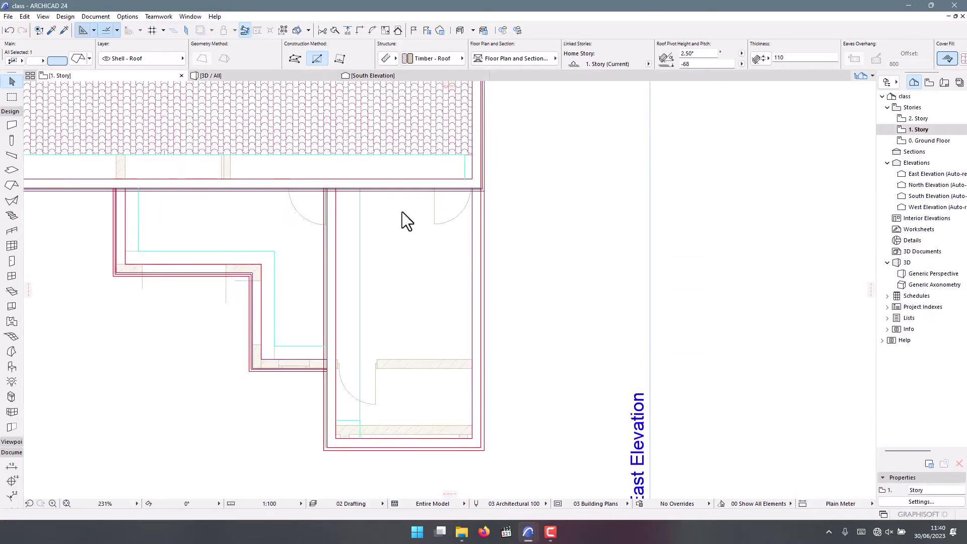
{"action": "scroll", "coordinate": [469, 336], "scroll_direction": "down", "scroll_amount": 5}
{"action": "scroll", "coordinate": [276, 252], "scroll_direction": "up", "scroll_amount": 5}
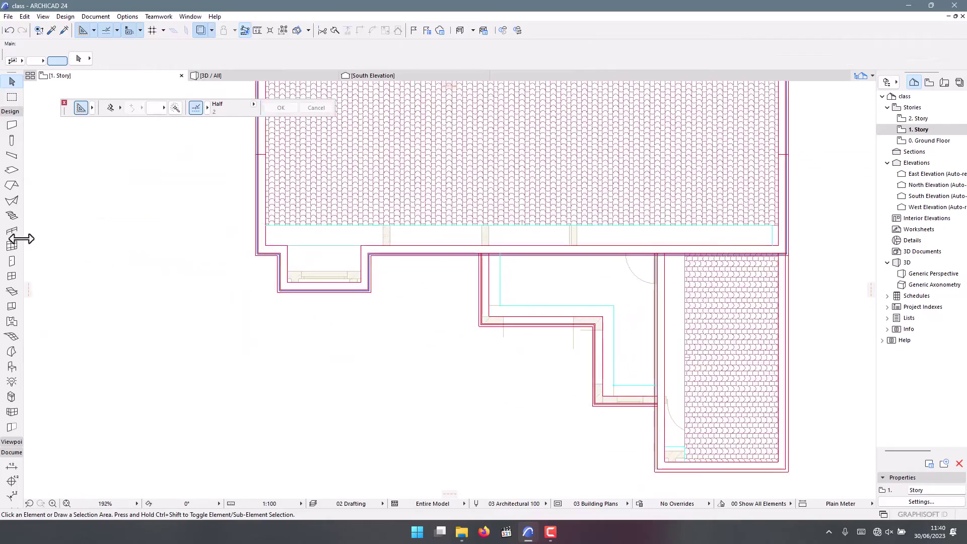
{"action": "left_click", "coordinate": [11, 185]}
{"action": "scroll", "coordinate": [302, 247], "scroll_direction": "up", "scroll_amount": 6}
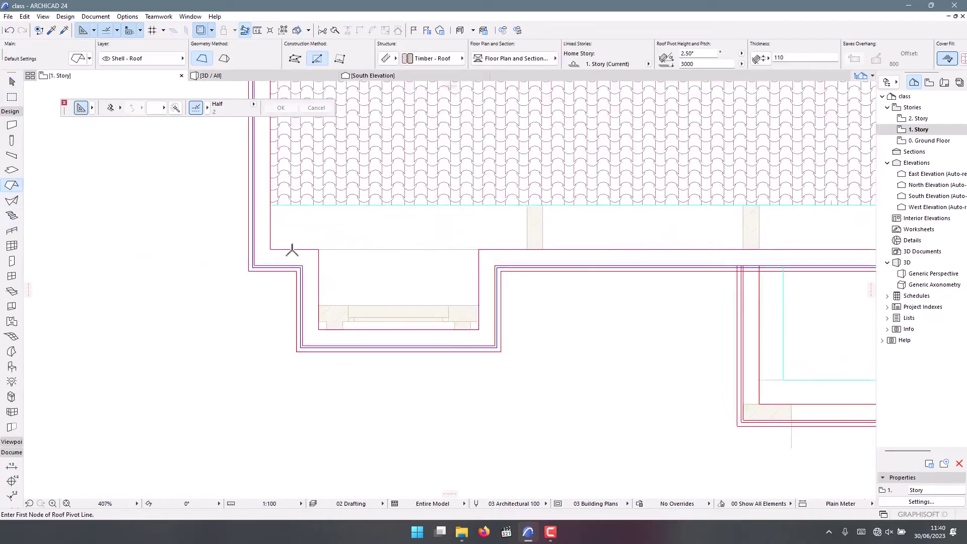
{"action": "scroll", "coordinate": [322, 252], "scroll_direction": "down", "scroll_amount": 3}
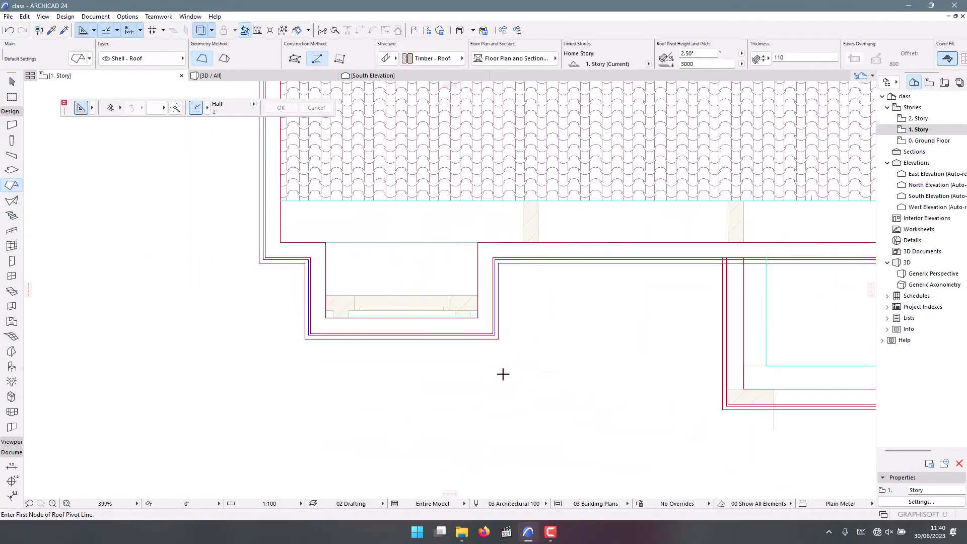
{"action": "scroll", "coordinate": [478, 242], "scroll_direction": "up", "scroll_amount": 4}
{"action": "scroll", "coordinate": [467, 274], "scroll_direction": "down", "scroll_amount": 3}
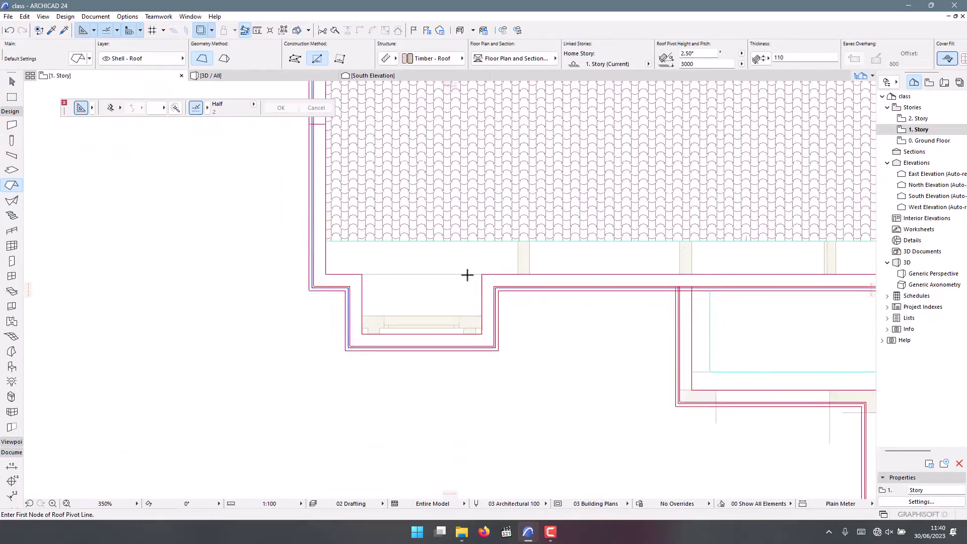
{"action": "scroll", "coordinate": [482, 275], "scroll_direction": "up", "scroll_amount": 3}
{"action": "left_click", "coordinate": [503, 274]}
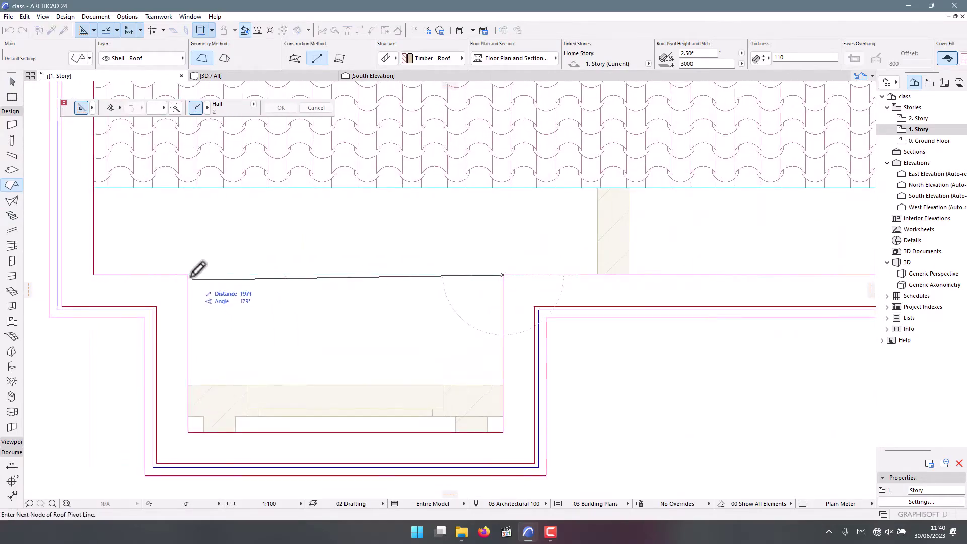
{"action": "left_click", "coordinate": [188, 273]}
{"action": "key", "text": "Escape"}
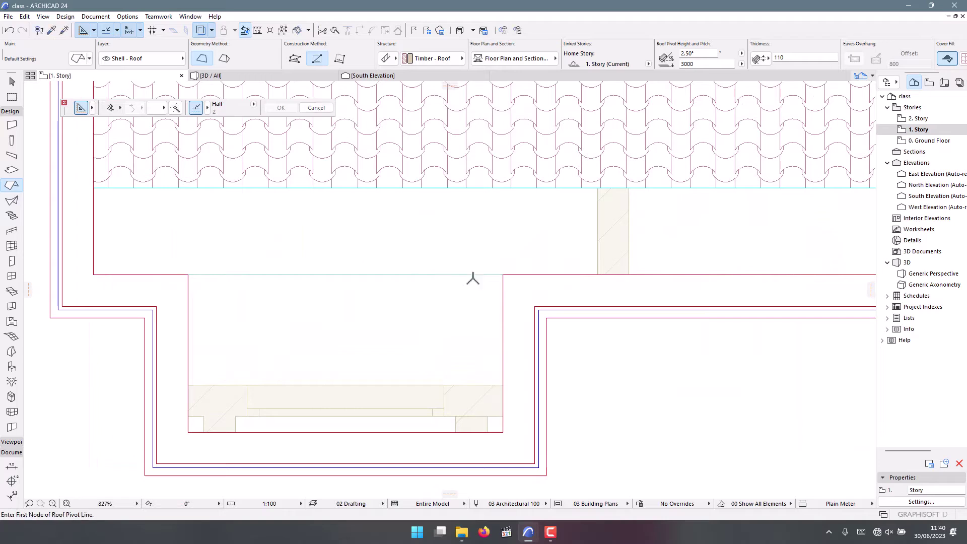
- Draw a 2000 pivot line across the front bay's opening, from right to left, with the upward pitch towards the front
{"action": "left_click", "coordinate": [503, 275]}
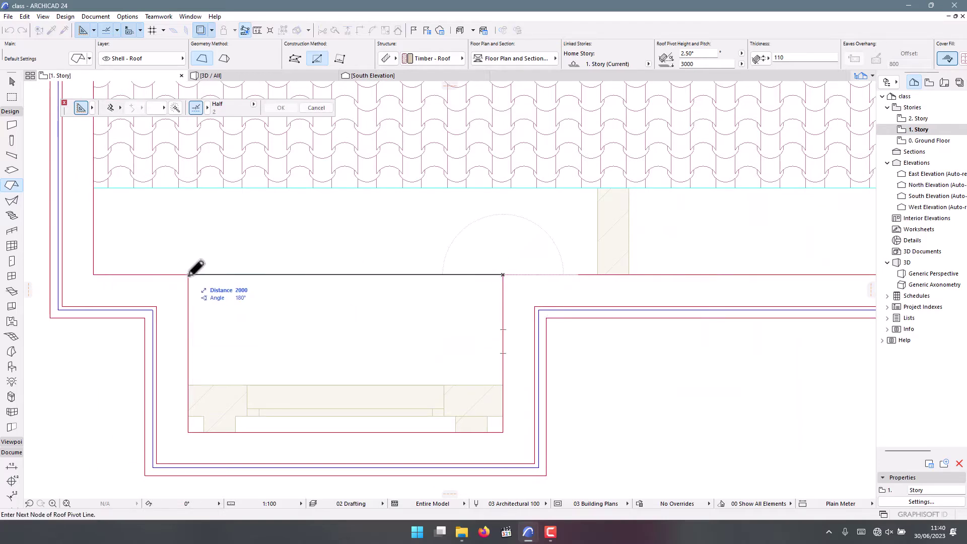
{"action": "left_click", "coordinate": [188, 274]}
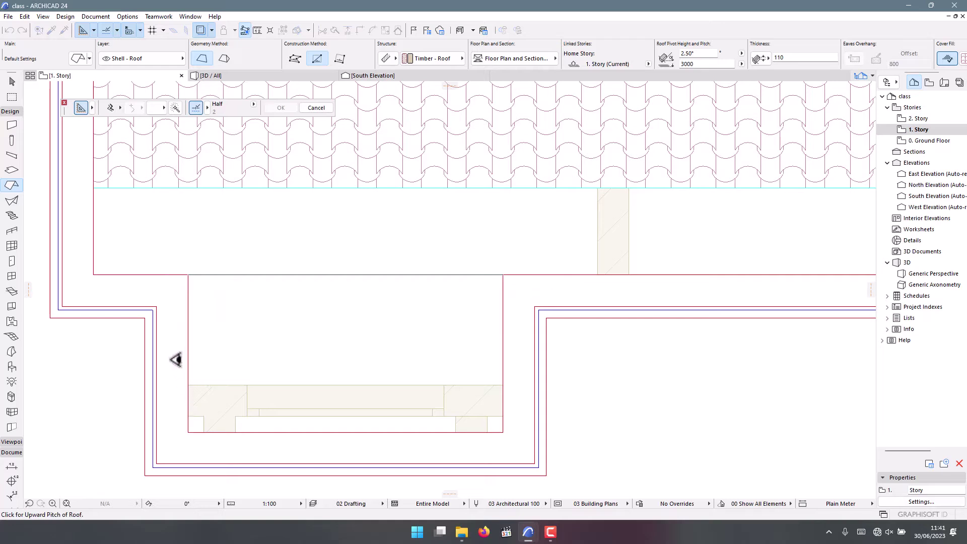
{"action": "left_click", "coordinate": [175, 399]}
- Draw the bay's rectangular roof outline from the pivot line's left end to the opposite front inner corner, and keep the new roof
{"action": "left_click", "coordinate": [189, 274]}
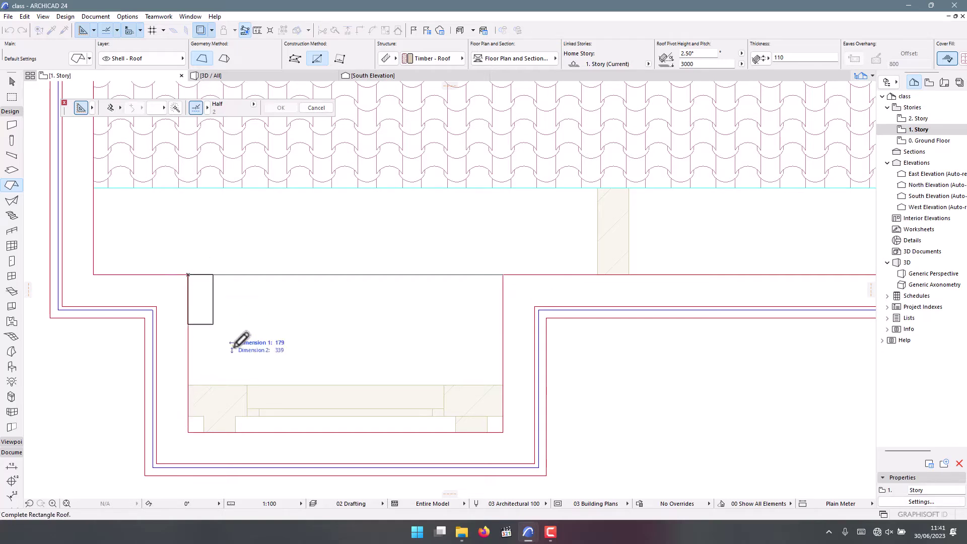
{"action": "left_click", "coordinate": [502, 432]}
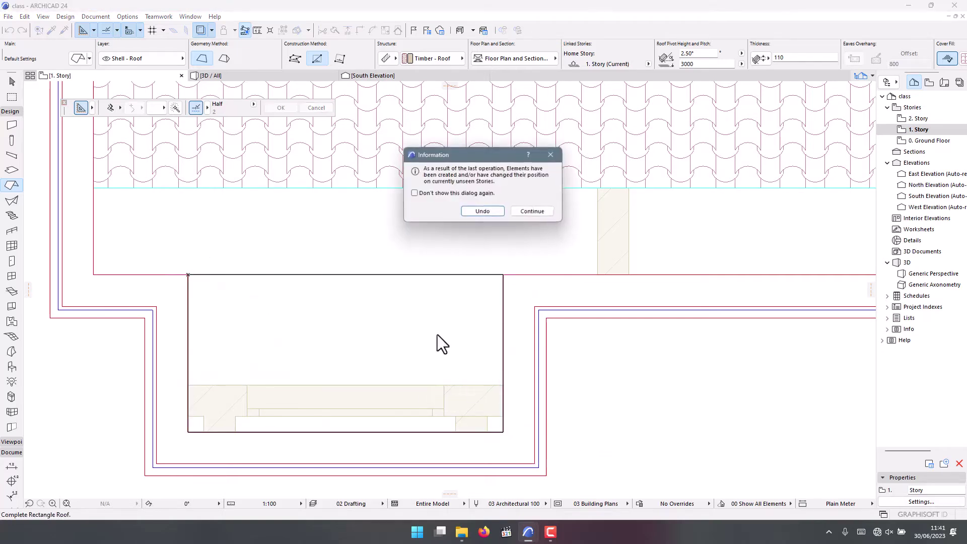
{"action": "left_click", "coordinate": [538, 211]}
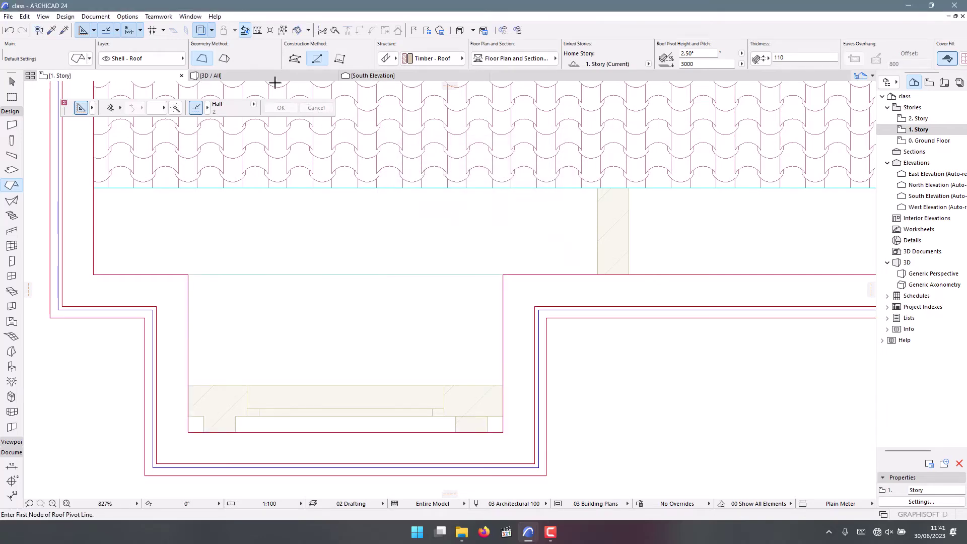
- Set the front bay roof's pivot height to 300 relative to the 1. Story and check its fit inside the parapets in 3D
{"action": "left_click", "coordinate": [252, 77]}
{"action": "left_click", "coordinate": [405, 324]}
{"action": "scroll", "coordinate": [408, 333], "scroll_direction": "down", "scroll_amount": 3}
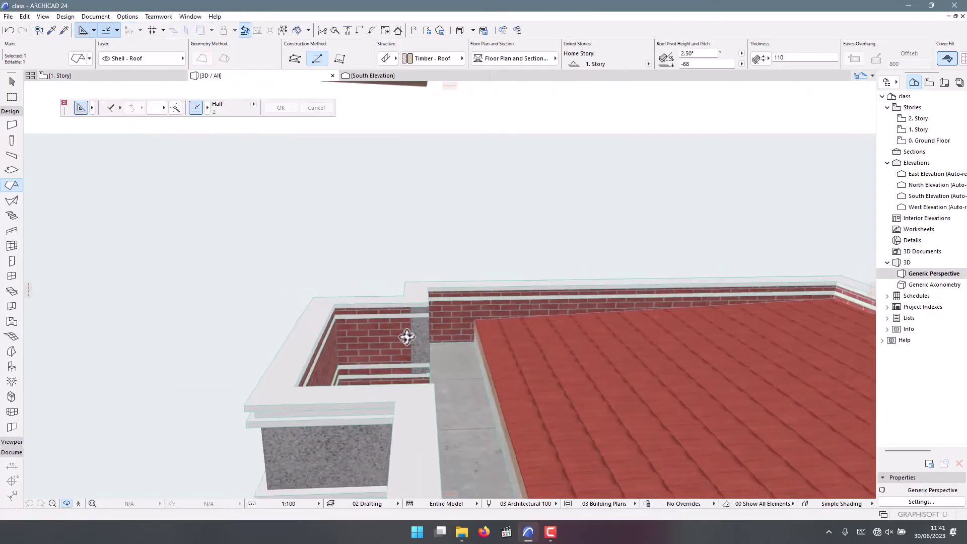
{"action": "key", "text": "Escape"}
{"action": "left_click", "coordinate": [411, 141]}
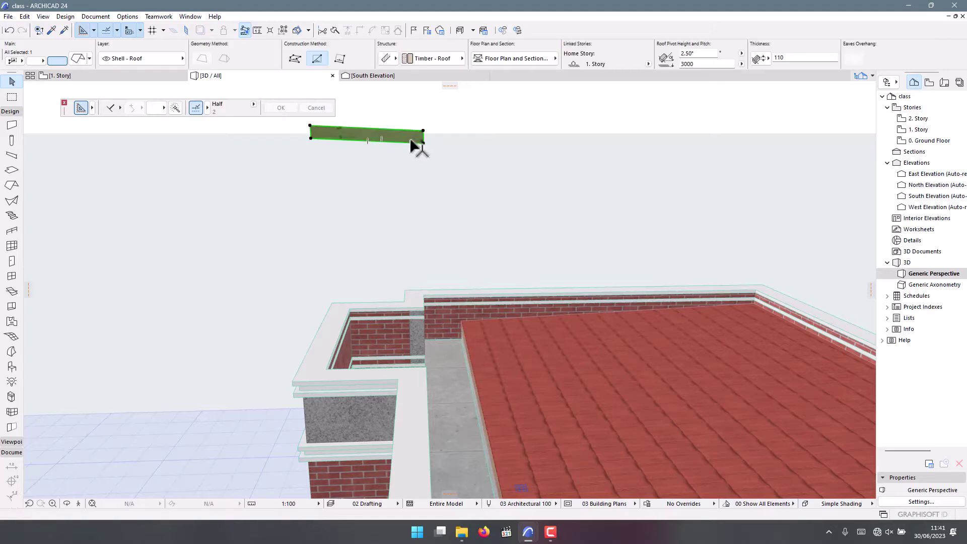
{"action": "double_click", "coordinate": [411, 141]}
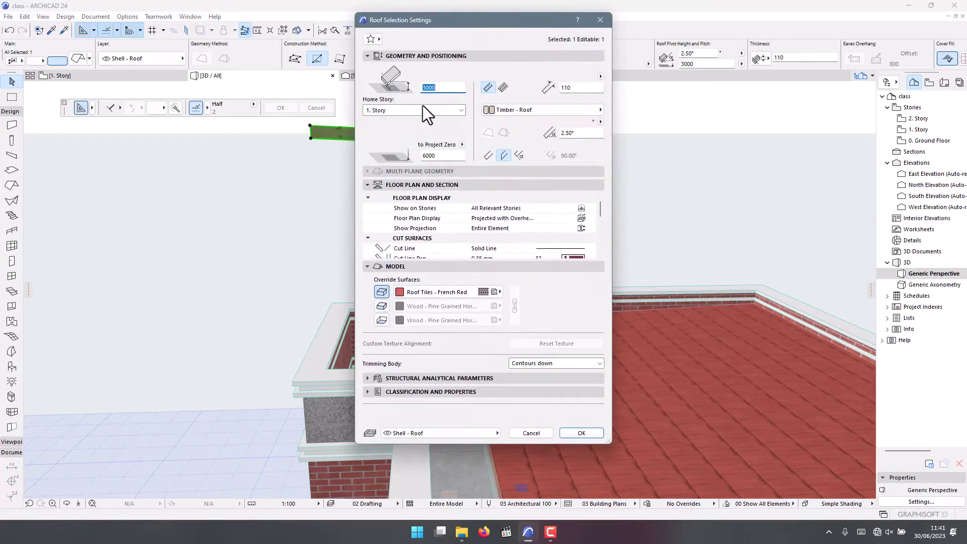
{"action": "left_click", "coordinate": [443, 90]}
{"action": "key", "text": "BackSpace"}
{"action": "key", "text": "Return"}
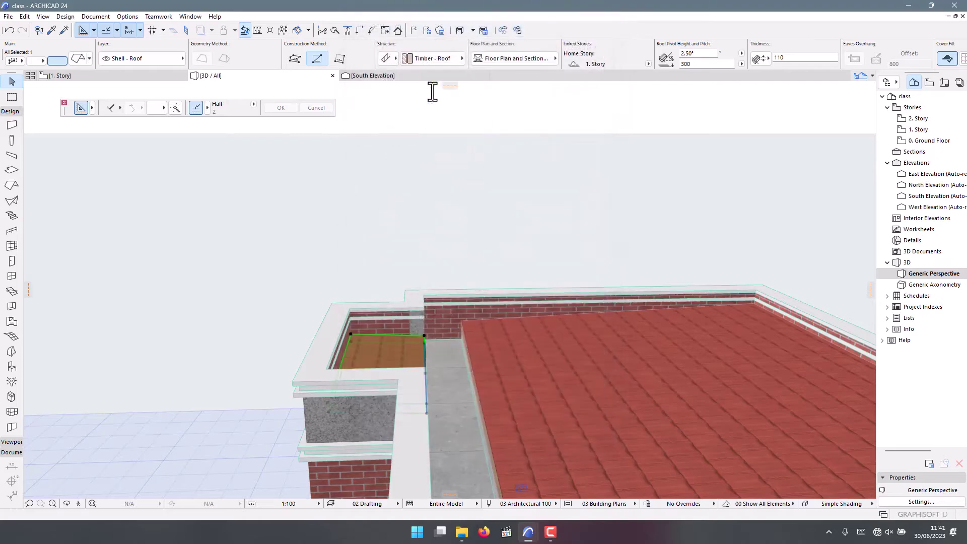
{"action": "middle_click_drag", "start_coordinate": [421, 337], "coordinate": [465, 346], "text": "shift"}
{"action": "middle_click_drag", "start_coordinate": [416, 408], "coordinate": [464, 479], "text": "shift"}
{"action": "scroll", "coordinate": [464, 443], "scroll_direction": "up", "scroll_amount": 6}
{"action": "scroll", "coordinate": [478, 443], "scroll_direction": "down", "scroll_amount": 10}
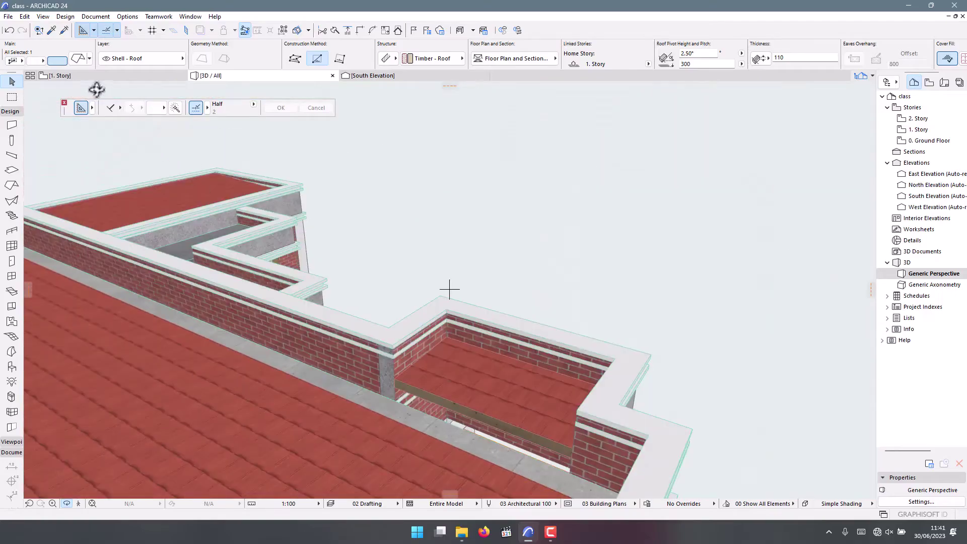
- Return to the 1. Story plan and mirror a copy of the wall under the main roof's lower edge across the gutter strip's midline
{"action": "left_click", "coordinate": [95, 77]}
{"action": "scroll", "coordinate": [428, 294], "scroll_direction": "up", "scroll_amount": 3}
{"action": "left_click", "coordinate": [497, 289]}
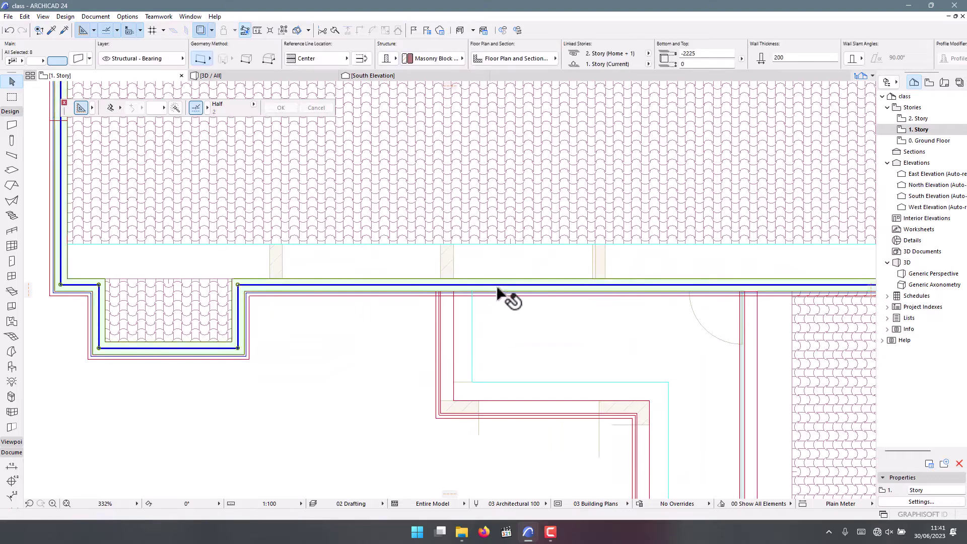
{"action": "key", "text": "Escape"}
{"action": "left_click", "coordinate": [510, 278]}
{"action": "key", "text": "Escape"}
{"action": "left_click", "coordinate": [517, 286]}
{"action": "key", "text": "Escape"}
{"action": "scroll", "coordinate": [534, 297], "scroll_direction": "down", "scroll_amount": 5}
{"action": "scroll", "coordinate": [277, 227], "scroll_direction": "up", "scroll_amount": 5}
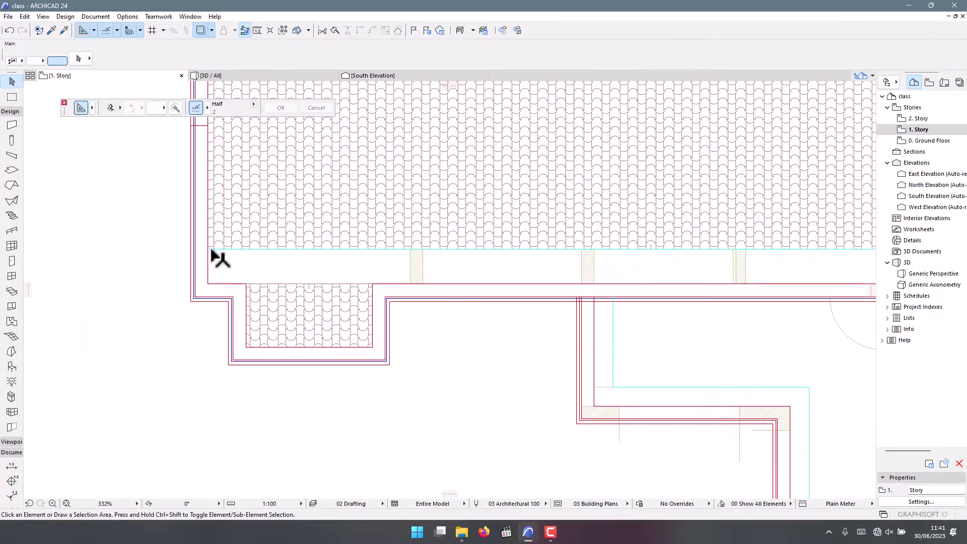
{"action": "left_click", "coordinate": [222, 260]}
{"action": "scroll", "coordinate": [228, 272], "scroll_direction": "down", "scroll_amount": 4}
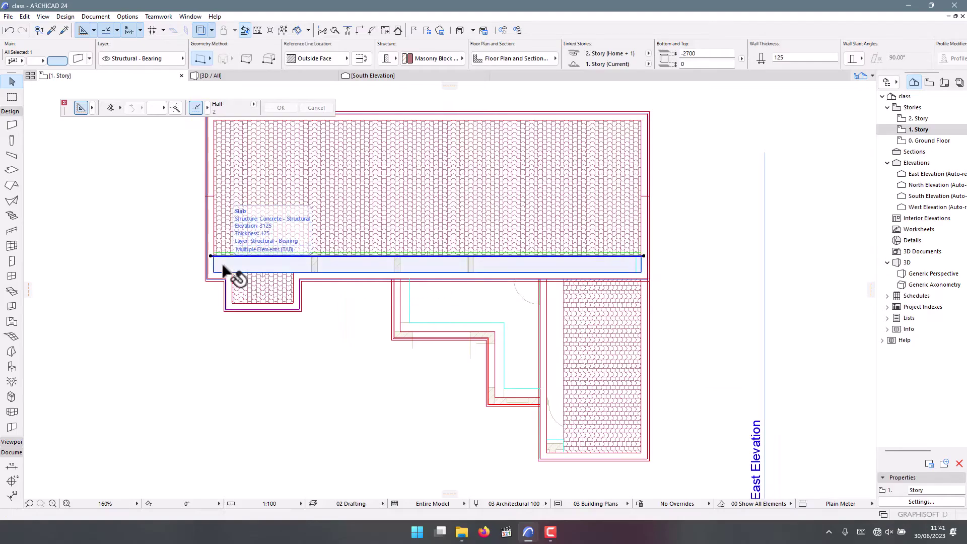
{"action": "key", "text": "ctrl+alt+m"}
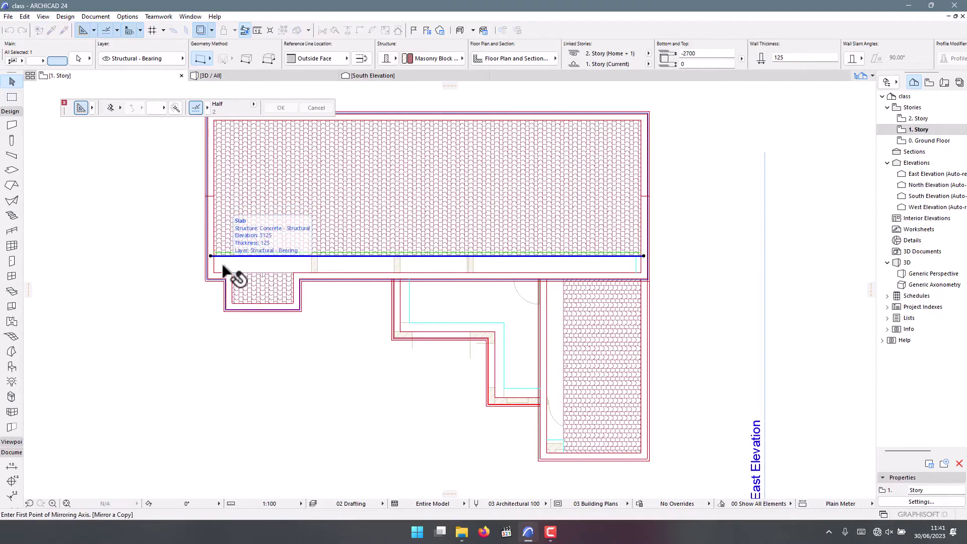
{"action": "scroll", "coordinate": [228, 267], "scroll_direction": "up", "scroll_amount": 5}
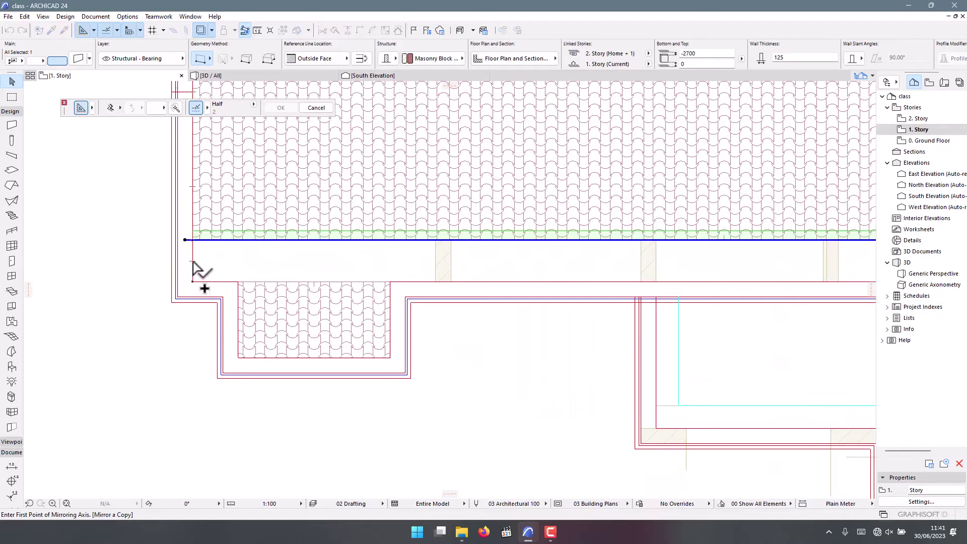
{"action": "left_click", "coordinate": [192, 261]}
{"action": "left_click", "coordinate": [132, 277]}
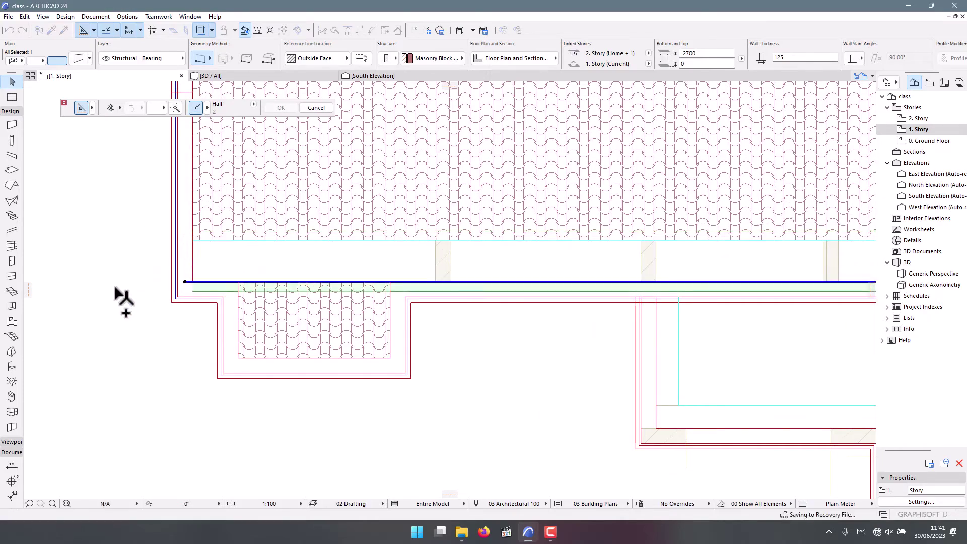
- Shorten both ends of the copied wall to the bay roof's inner corners so it spans only the 2000 bay opening
{"action": "scroll", "coordinate": [118, 286], "scroll_direction": "down", "scroll_amount": 3}
{"action": "scroll", "coordinate": [151, 285], "scroll_direction": "up", "scroll_amount": 3}
{"action": "left_click", "coordinate": [144, 285]}
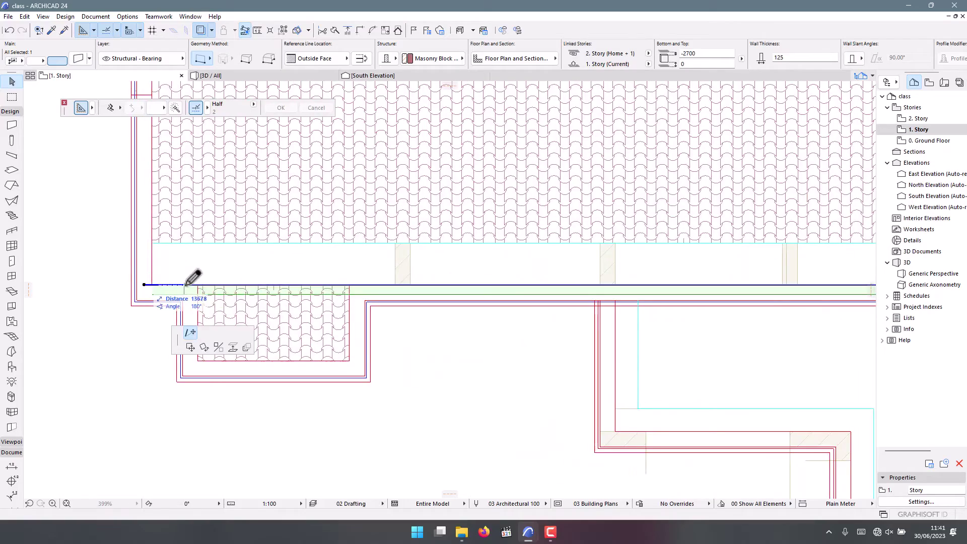
{"action": "left_click", "coordinate": [197, 285]}
{"action": "scroll", "coordinate": [149, 306], "scroll_direction": "down", "scroll_amount": 5}
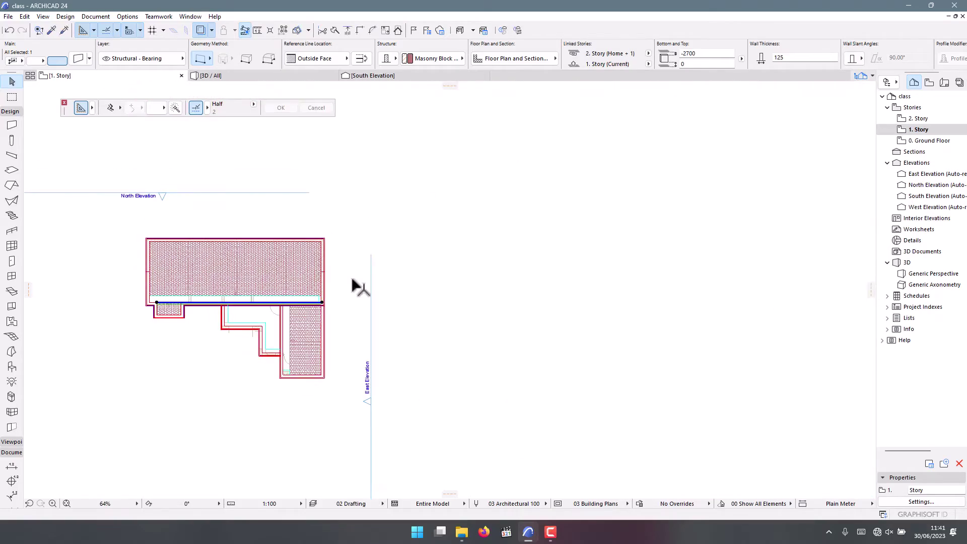
{"action": "scroll", "coordinate": [322, 305], "scroll_direction": "up", "scroll_amount": 3}
{"action": "left_click", "coordinate": [321, 303]}
{"action": "scroll", "coordinate": [274, 277], "scroll_direction": "down", "scroll_amount": 4}
{"action": "scroll", "coordinate": [390, 335], "scroll_direction": "up", "scroll_amount": 4}
{"action": "scroll", "coordinate": [390, 335], "scroll_direction": "up", "scroll_amount": 5}
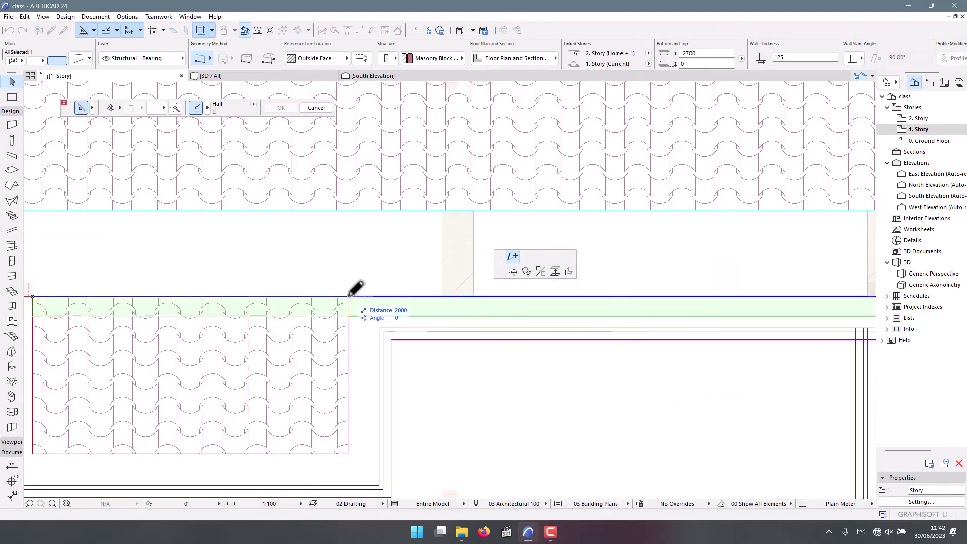
- Examine in 3D the wall beneath the bay roof's inner edge and the adjoining gutter strip
{"action": "left_click", "coordinate": [270, 74]}
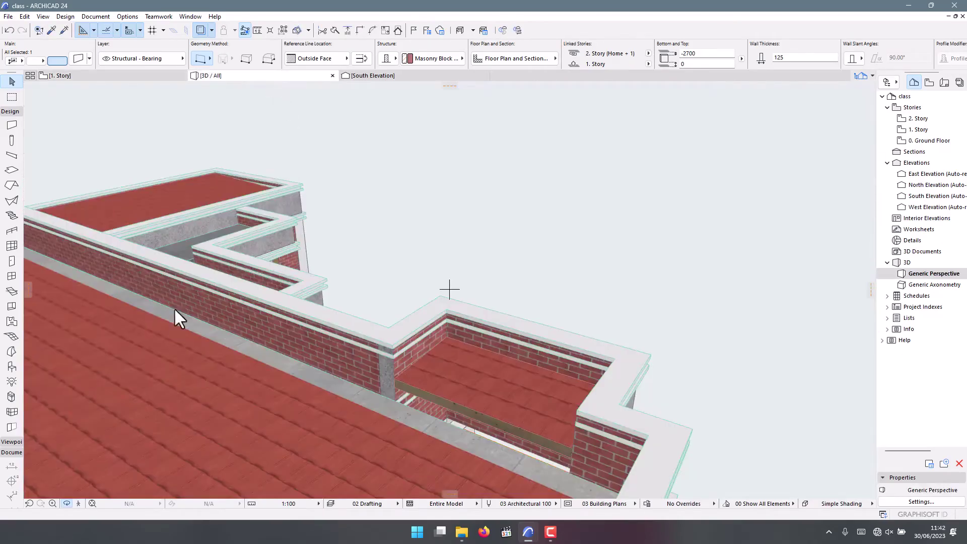
{"action": "left_click", "coordinate": [279, 301]}
{"action": "middle_click_drag", "start_coordinate": [279, 301], "coordinate": [407, 451]}
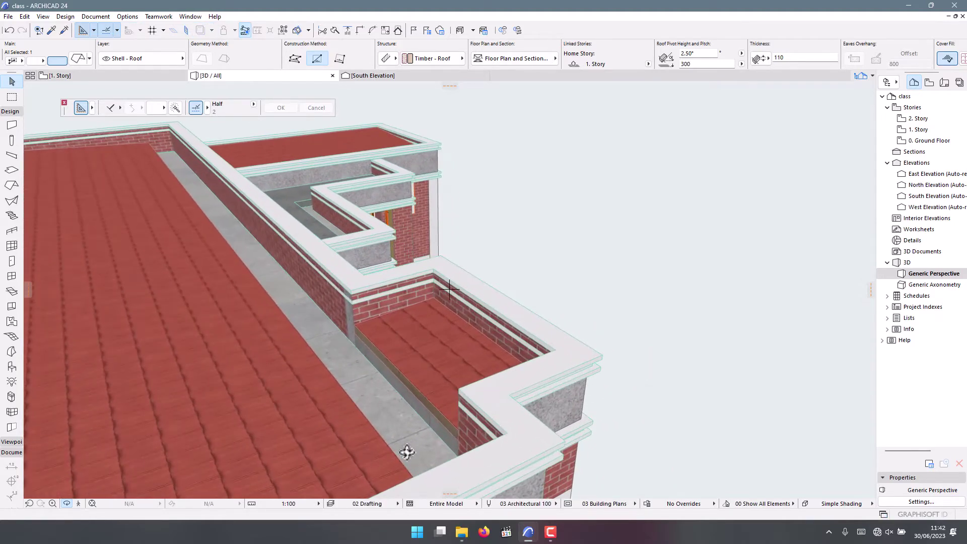
{"action": "middle_click_drag", "start_coordinate": [407, 452], "coordinate": [375, 213], "text": "shift"}
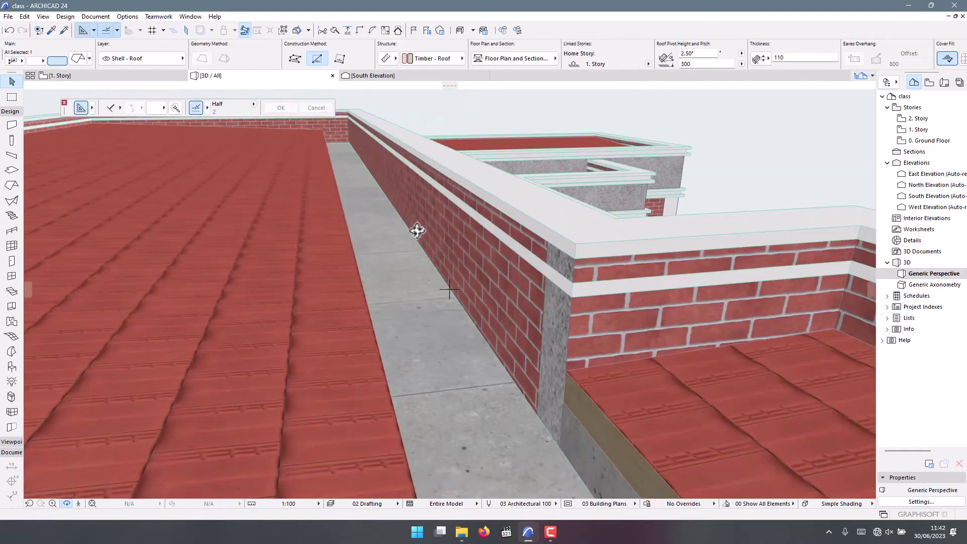
{"action": "middle_click_drag", "start_coordinate": [437, 370], "coordinate": [476, 278], "text": "shift"}
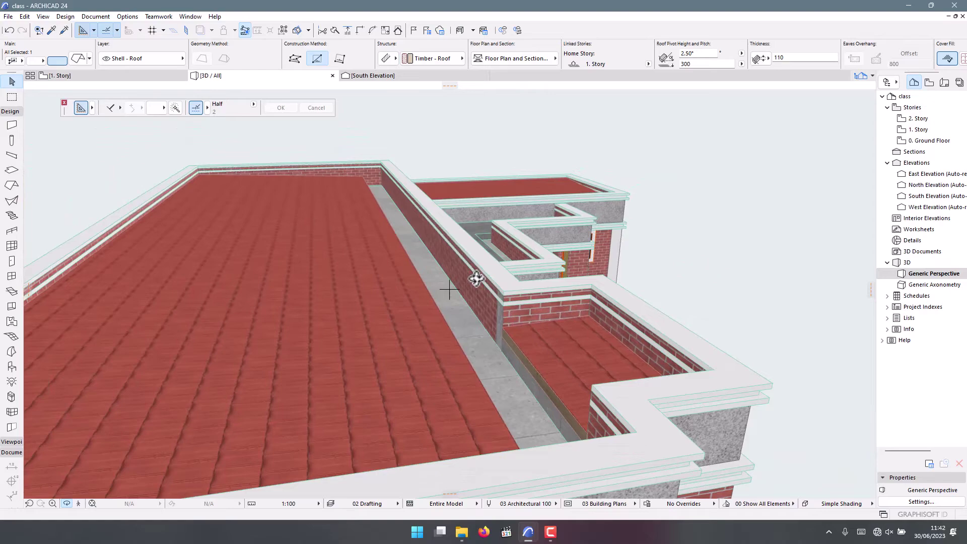
{"action": "middle_click_drag", "start_coordinate": [368, 218], "coordinate": [417, 206], "text": "shift"}
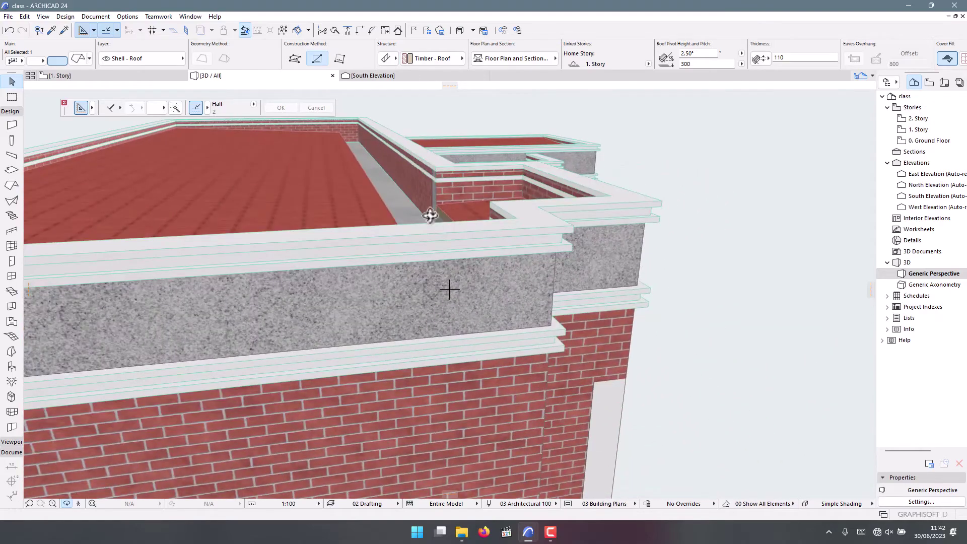
{"action": "middle_click_drag", "start_coordinate": [380, 169], "coordinate": [360, 117], "text": "shift"}
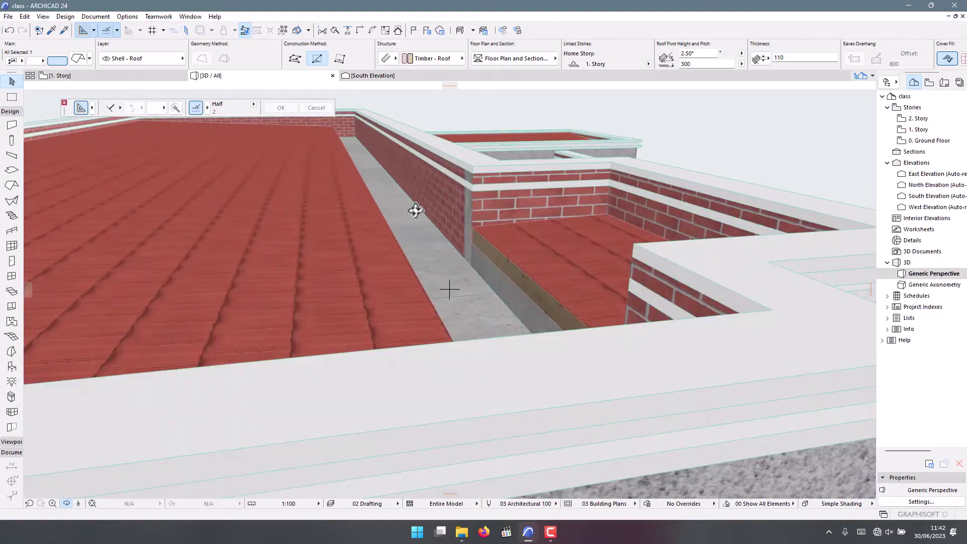
{"action": "middle_click_drag", "start_coordinate": [416, 214], "coordinate": [351, 179], "text": "shift"}
{"action": "middle_click_drag", "start_coordinate": [267, 144], "coordinate": [402, 177], "text": "shift"}
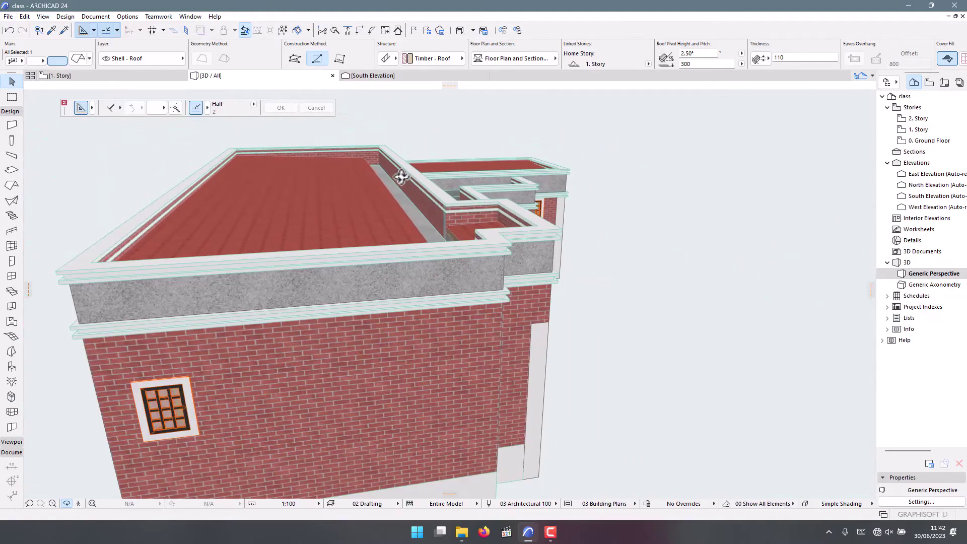
- Examine the main block's tiled roof slope, the gutter along its lower edge and the surrounding parapets from several distances
{"action": "scroll", "coordinate": [374, 182], "scroll_direction": "up", "scroll_amount": 4}
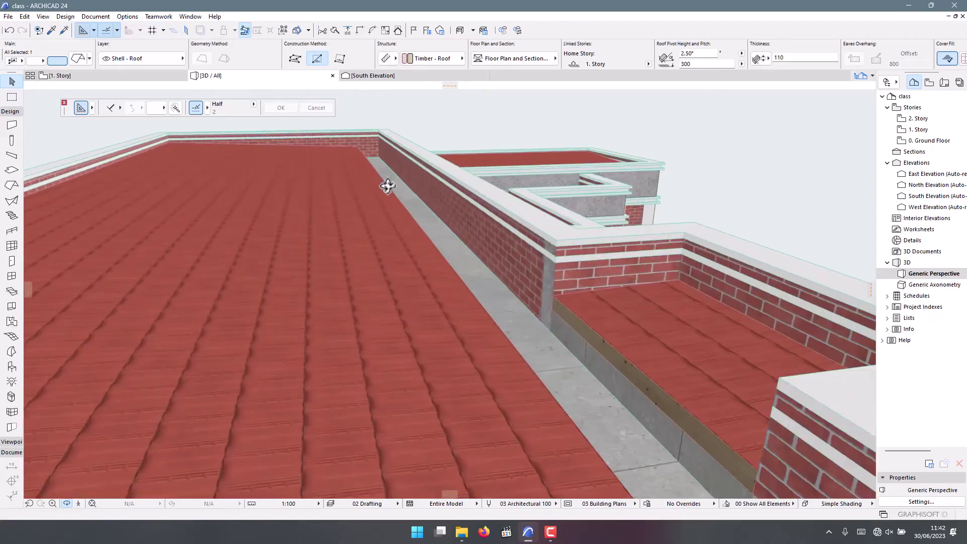
{"action": "scroll", "coordinate": [479, 198], "scroll_direction": "down", "scroll_amount": 4}
{"action": "middle_click_drag", "start_coordinate": [478, 197], "coordinate": [414, 324], "text": "shift"}
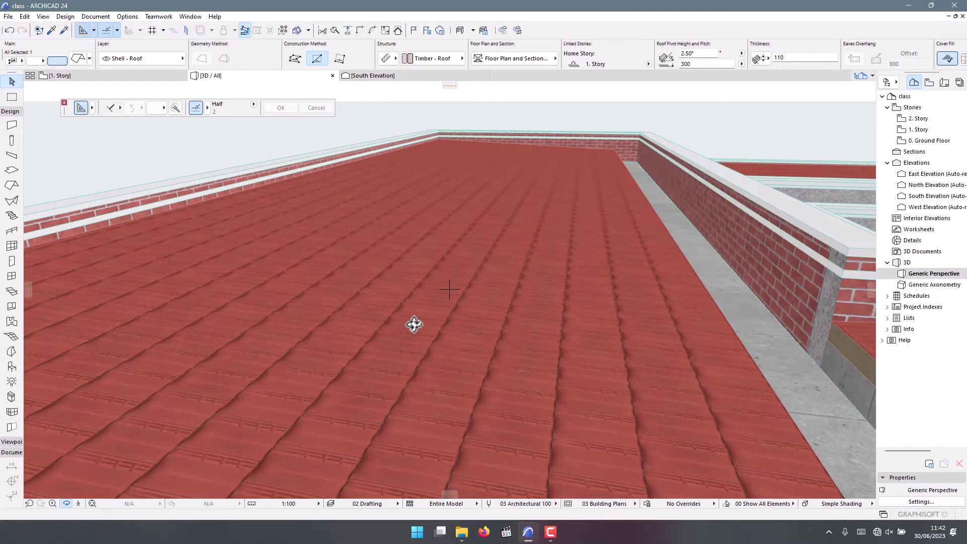
{"action": "scroll", "coordinate": [445, 351], "scroll_direction": "down", "scroll_amount": 3}
{"action": "scroll", "coordinate": [457, 291], "scroll_direction": "up", "scroll_amount": 3}
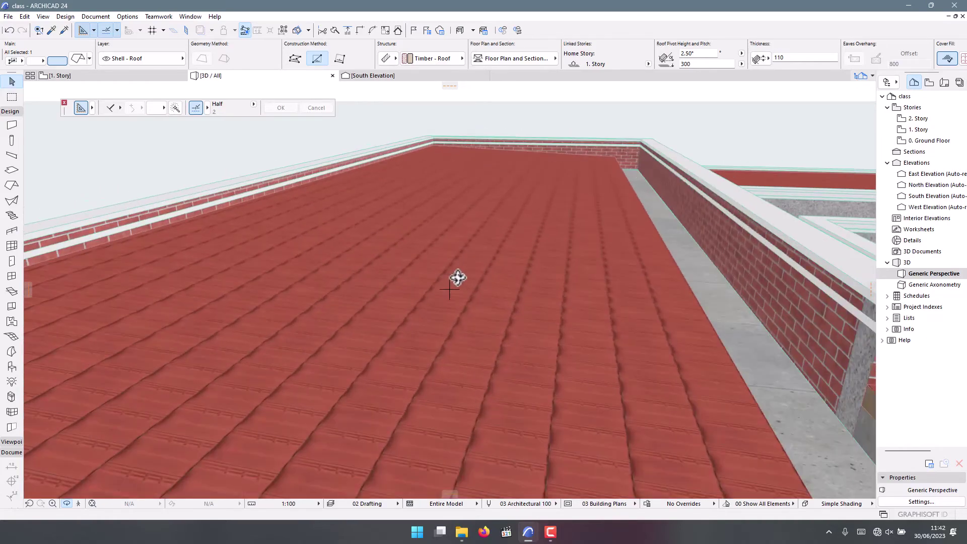
{"action": "scroll", "coordinate": [440, 302], "scroll_direction": "down", "scroll_amount": 5}
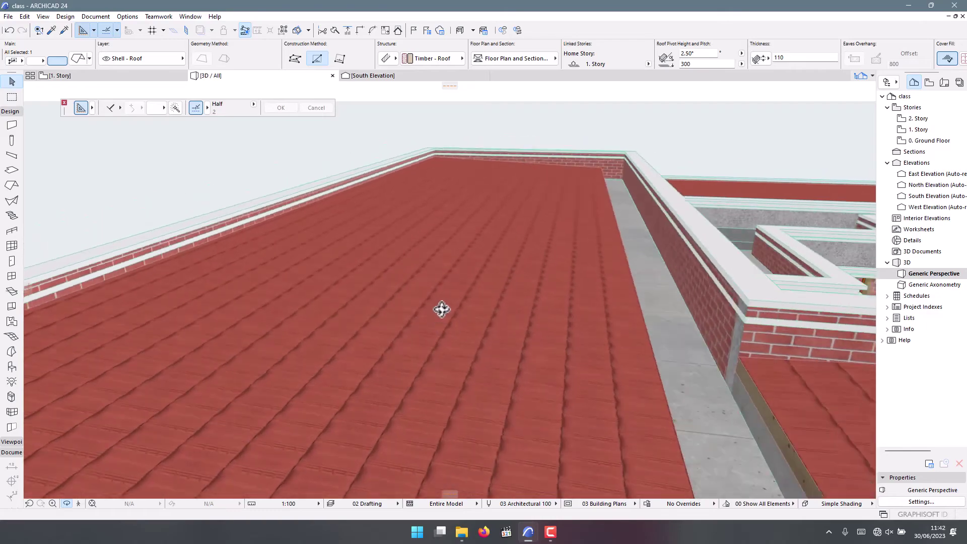
{"action": "scroll", "coordinate": [438, 349], "scroll_direction": "up", "scroll_amount": 3}
{"action": "scroll", "coordinate": [439, 349], "scroll_direction": "up", "scroll_amount": 2}
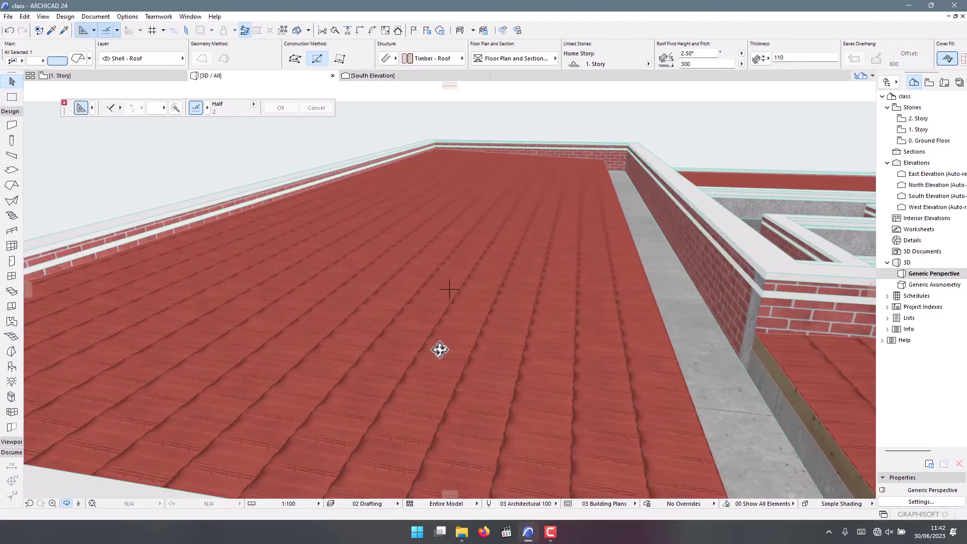
{"action": "scroll", "coordinate": [568, 372], "scroll_direction": "down", "scroll_amount": 2}
{"action": "scroll", "coordinate": [545, 329], "scroll_direction": "down", "scroll_amount": 1}
{"action": "scroll", "coordinate": [503, 276], "scroll_direction": "down", "scroll_amount": 1}
{"action": "scroll", "coordinate": [486, 274], "scroll_direction": "down", "scroll_amount": 1}
{"action": "scroll", "coordinate": [370, 276], "scroll_direction": "down", "scroll_amount": 1}
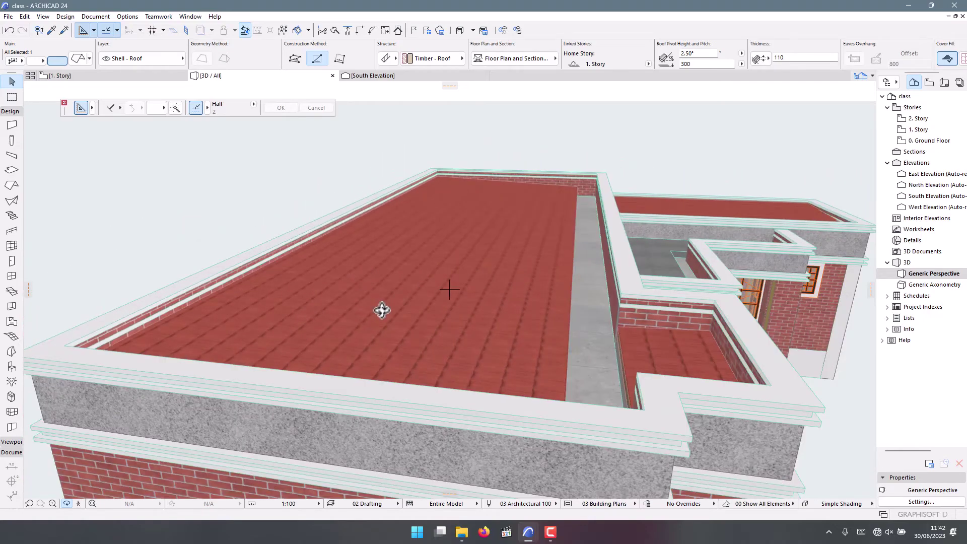
{"action": "scroll", "coordinate": [380, 326], "scroll_direction": "up", "scroll_amount": 2}
{"action": "scroll", "coordinate": [550, 214], "scroll_direction": "up", "scroll_amount": 2}
{"action": "scroll", "coordinate": [527, 229], "scroll_direction": "up", "scroll_amount": 1}
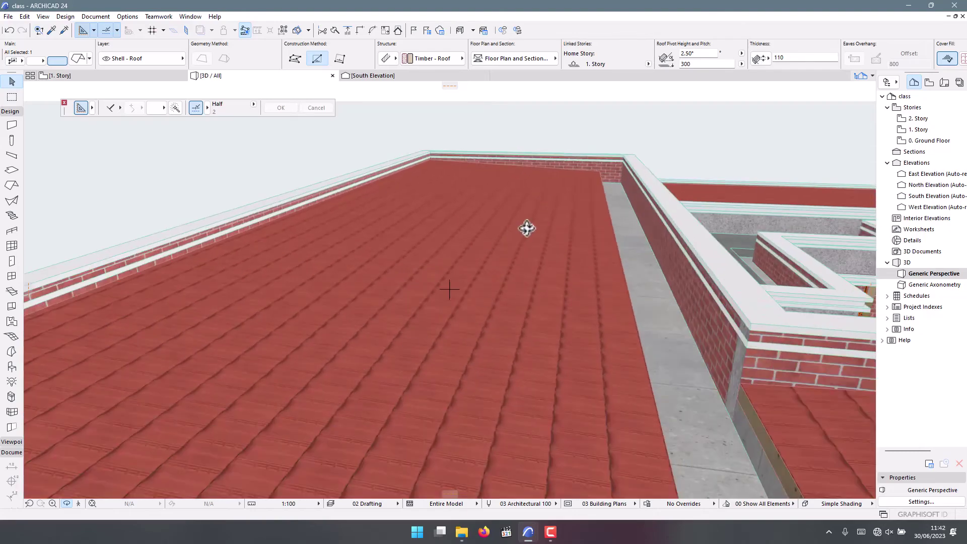
{"action": "scroll", "coordinate": [554, 199], "scroll_direction": "up", "scroll_amount": 2}
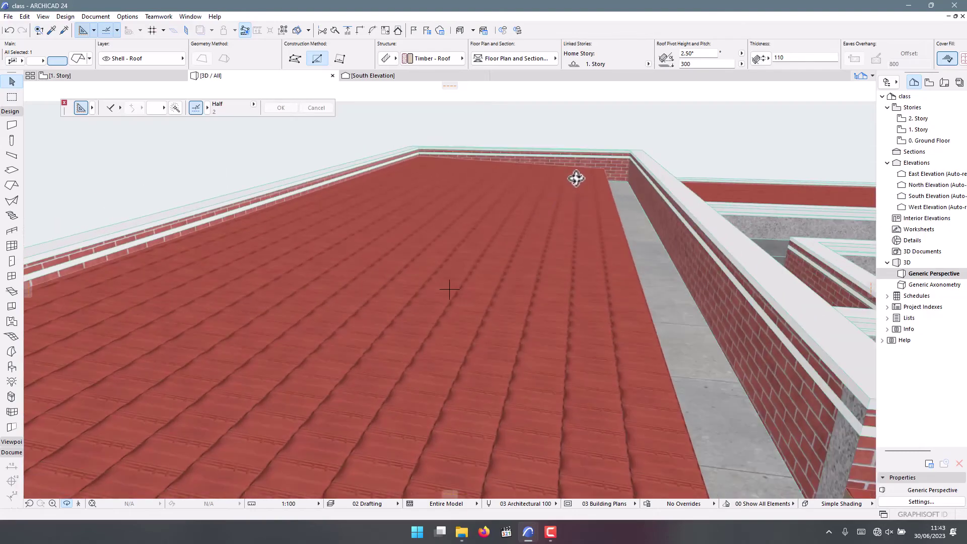